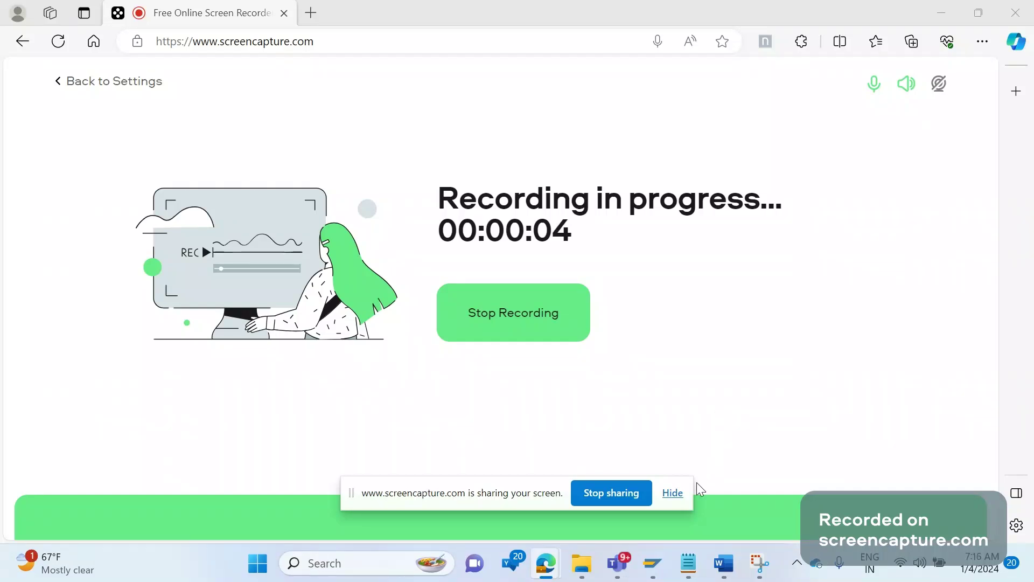
Step: Hide the screen-sharing notice and minimize Edge to show Word's Requirement 15 page
click(674, 493)
click(939, 15)
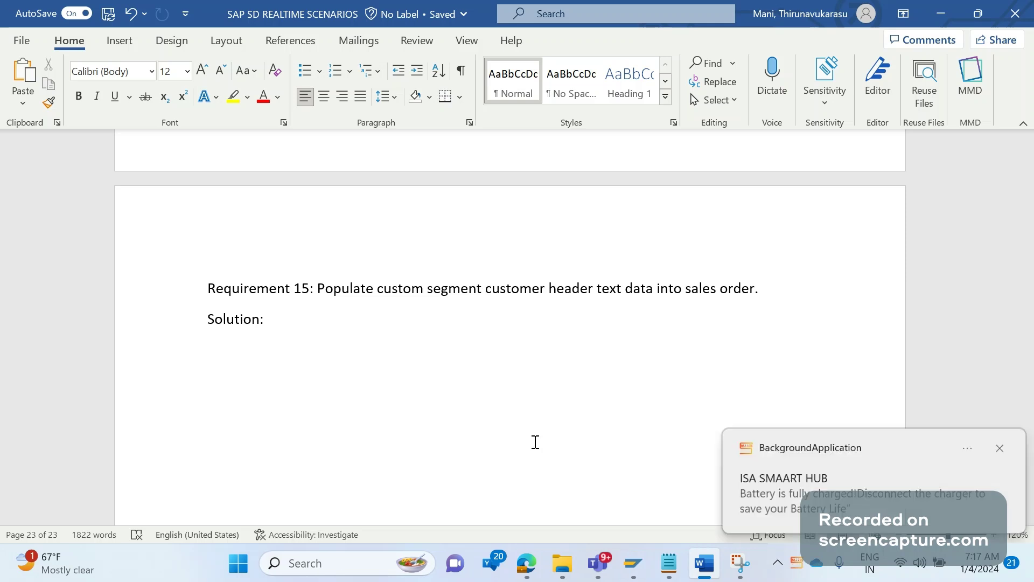
click(999, 449)
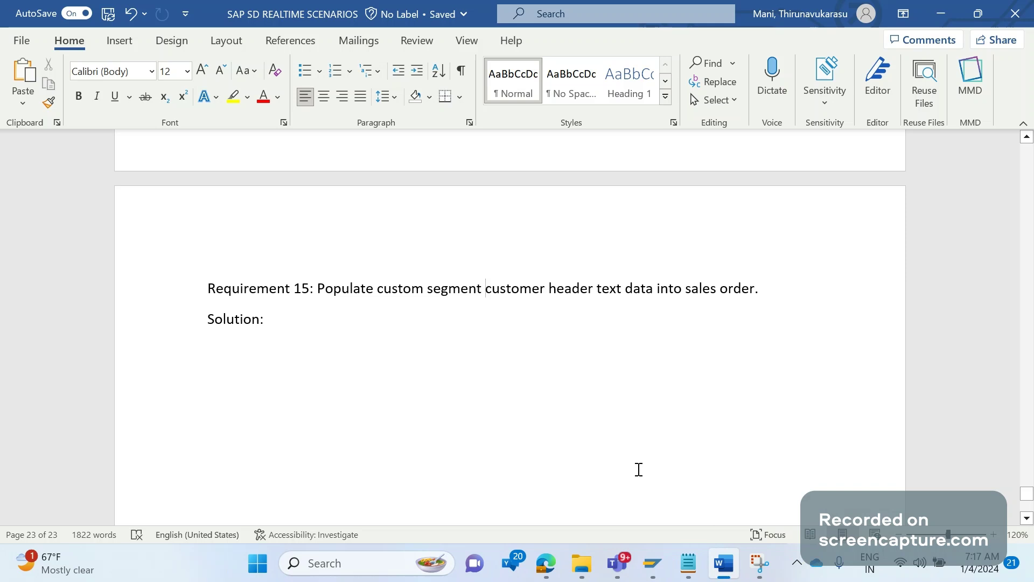
mouse_move(678, 554)
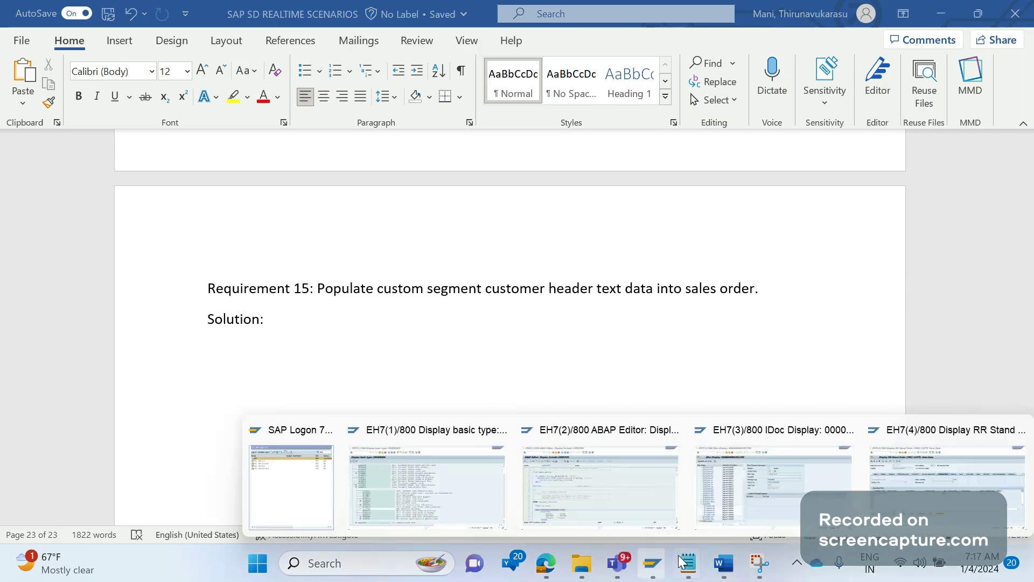
Step: In sales order 21075's header data, display and select the Terms of delivery text TEST
click(946, 474)
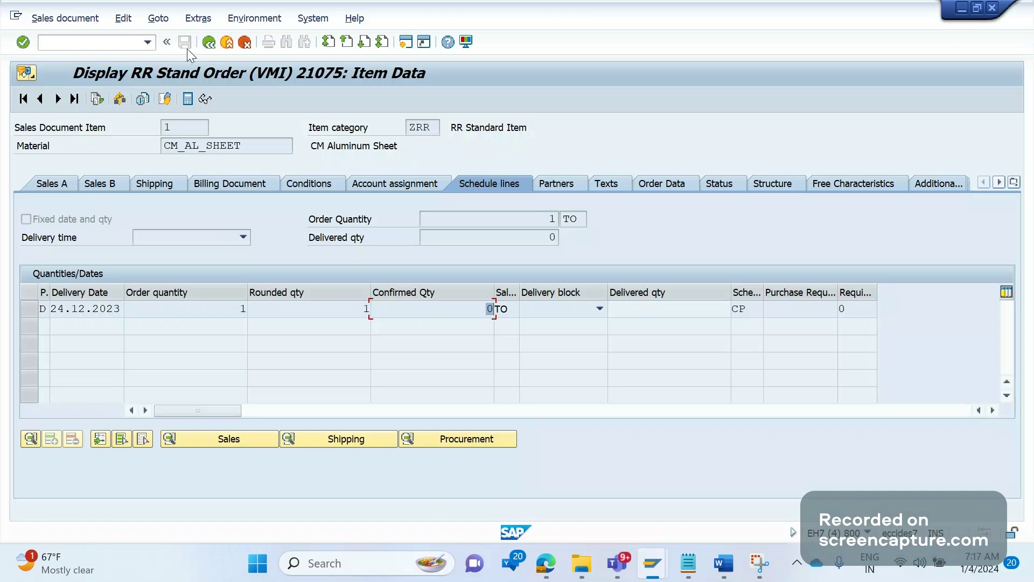
key(F3)
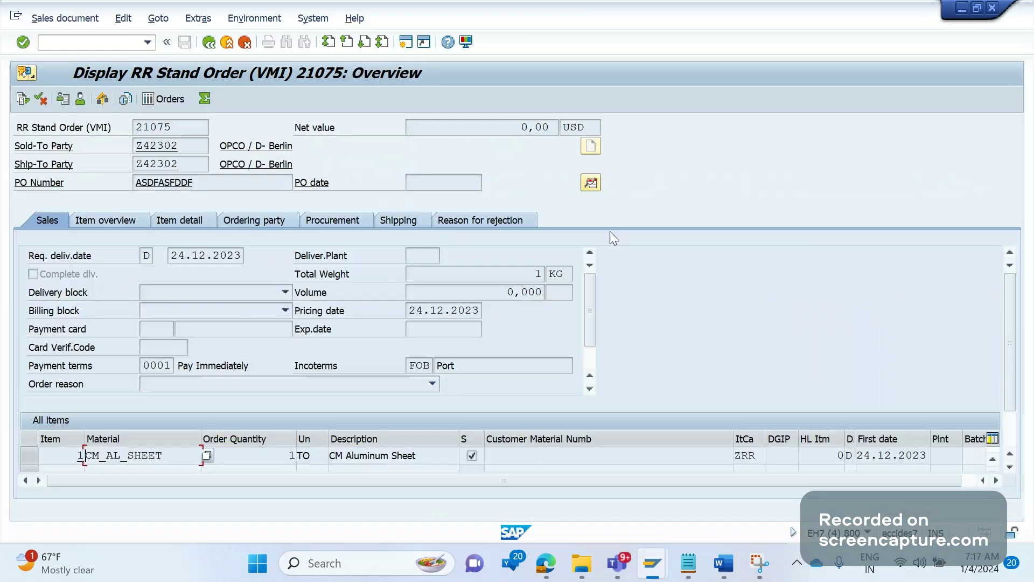
click(600, 184)
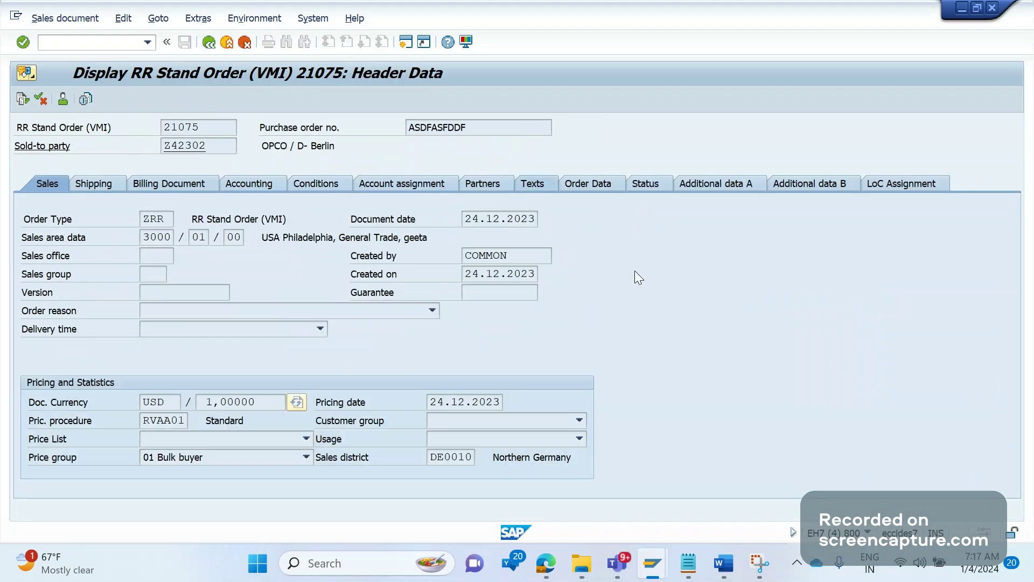
scroll(238, 403, down, 1)
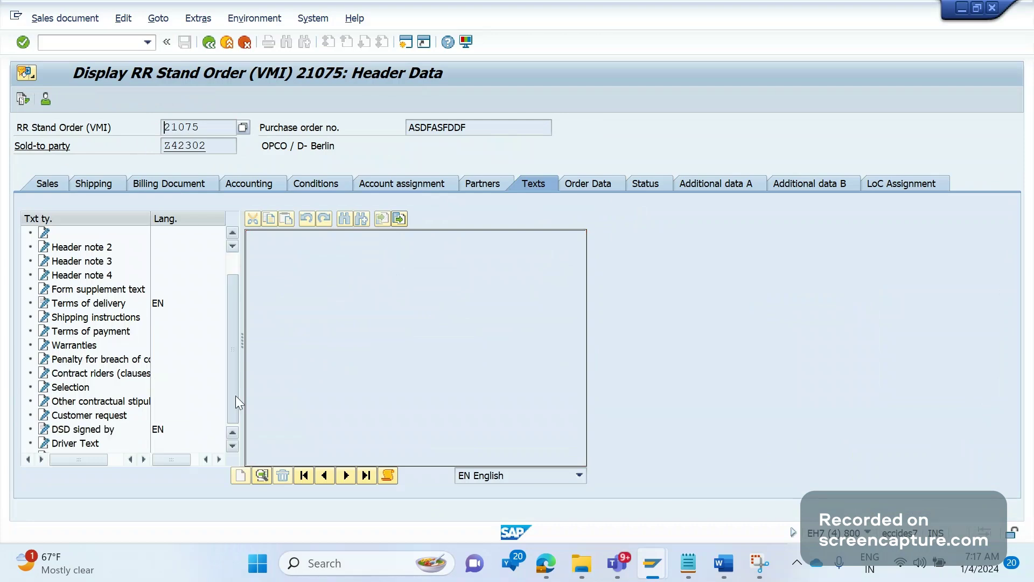
scroll(236, 396, down, 1)
double_click(117, 293)
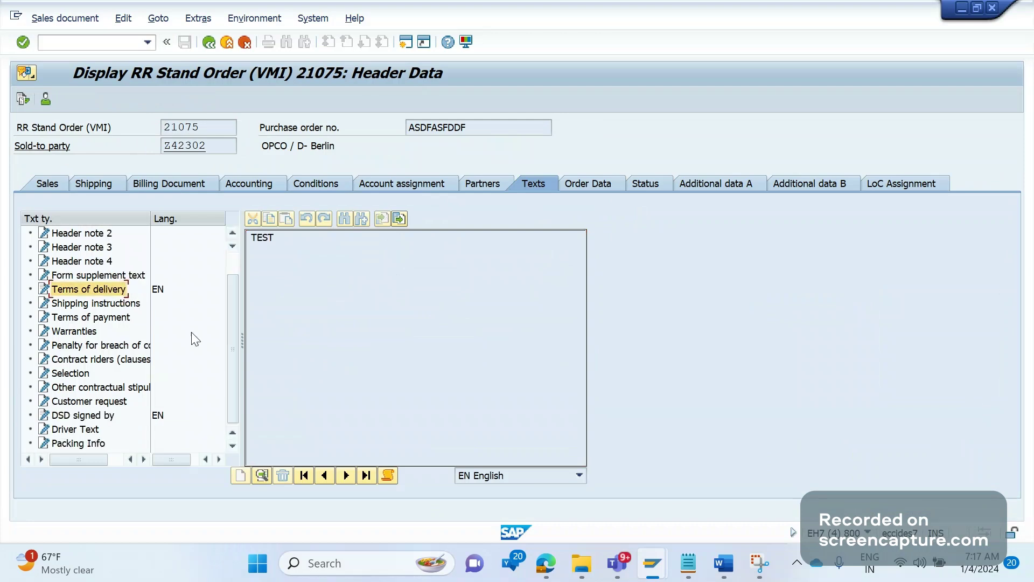
click(258, 255)
key(ctrl+a)
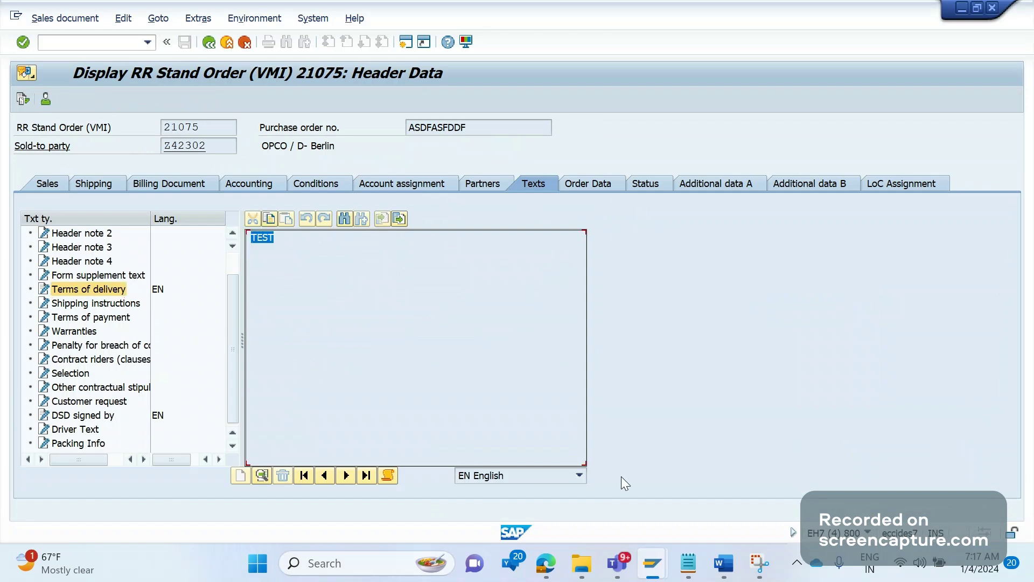
mouse_move(653, 563)
Step: Check sales order 21075's header output records, selecting the ZRR output type entry
click(655, 567)
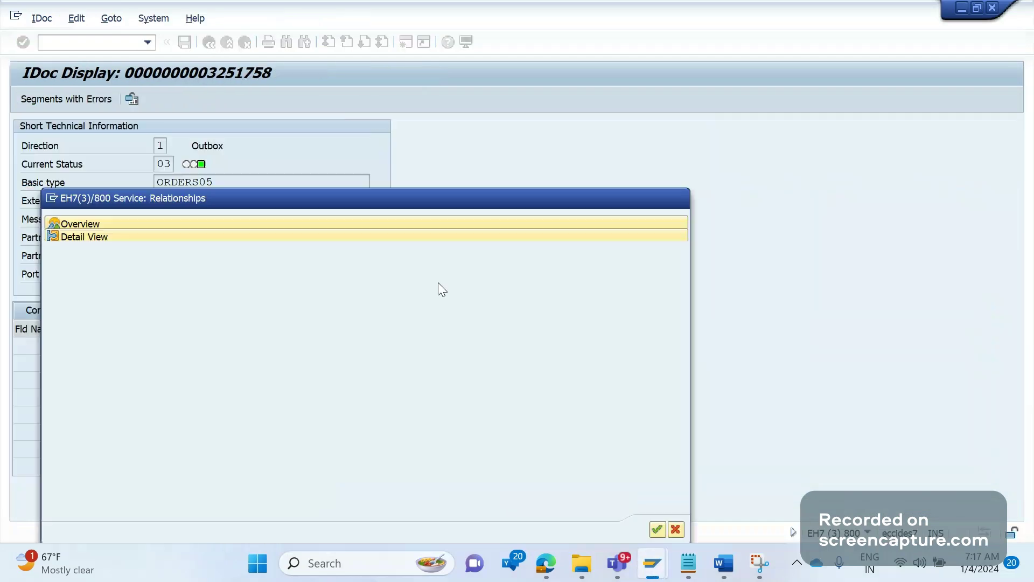
double_click(356, 224)
click(198, 18)
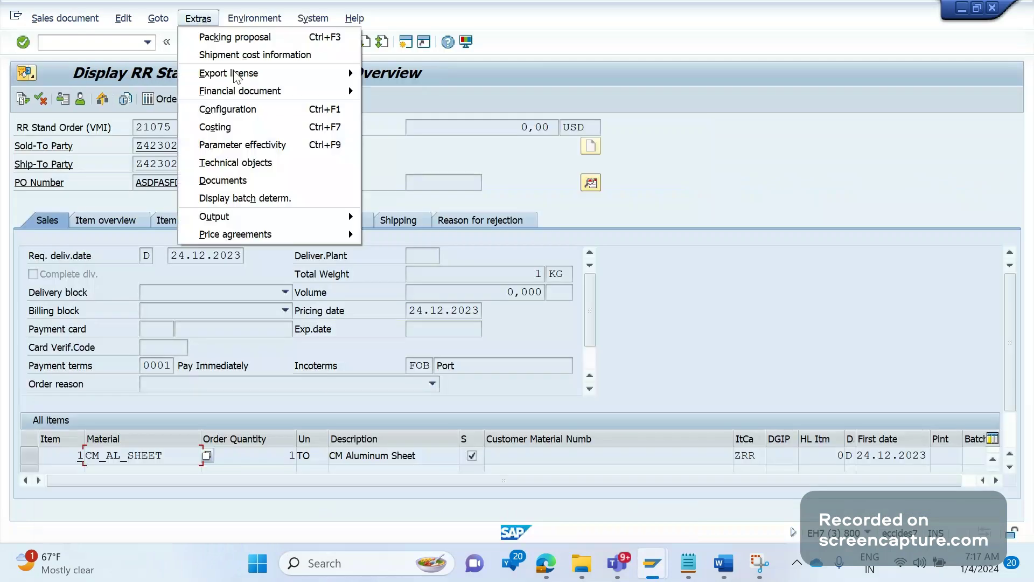
mouse_move(340, 216)
click(471, 216)
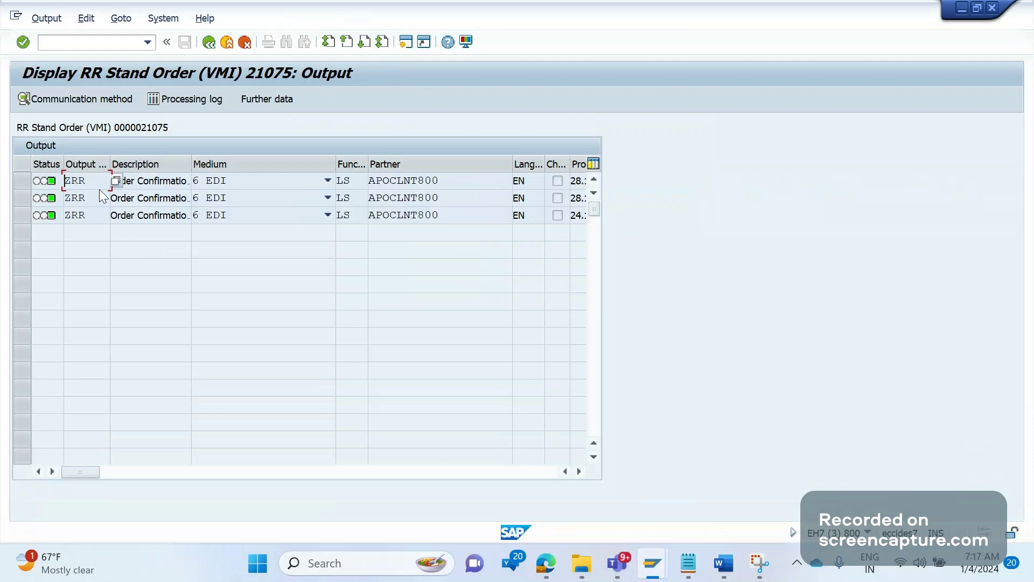
key(shift+End)
click(208, 43)
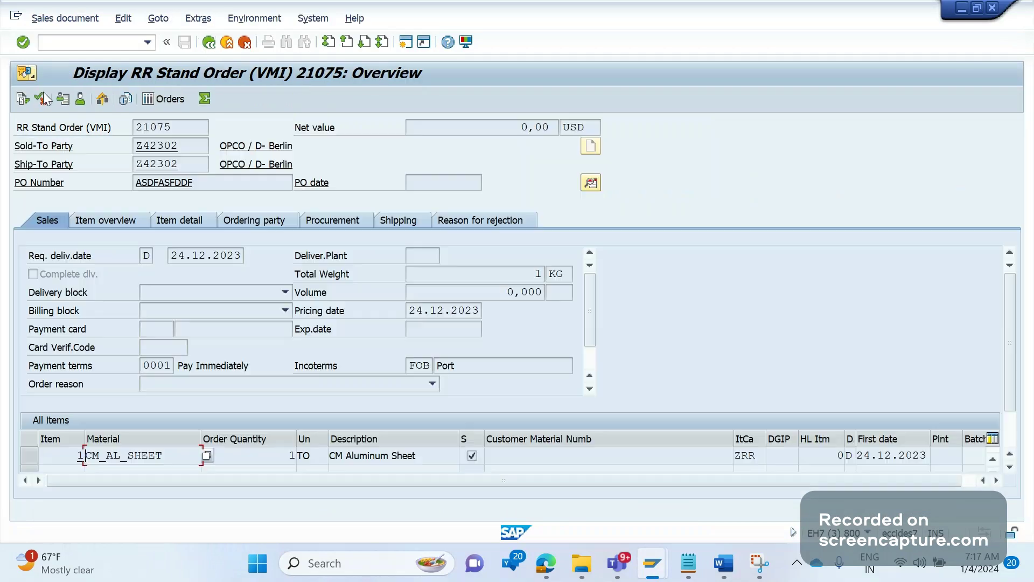
click(32, 76)
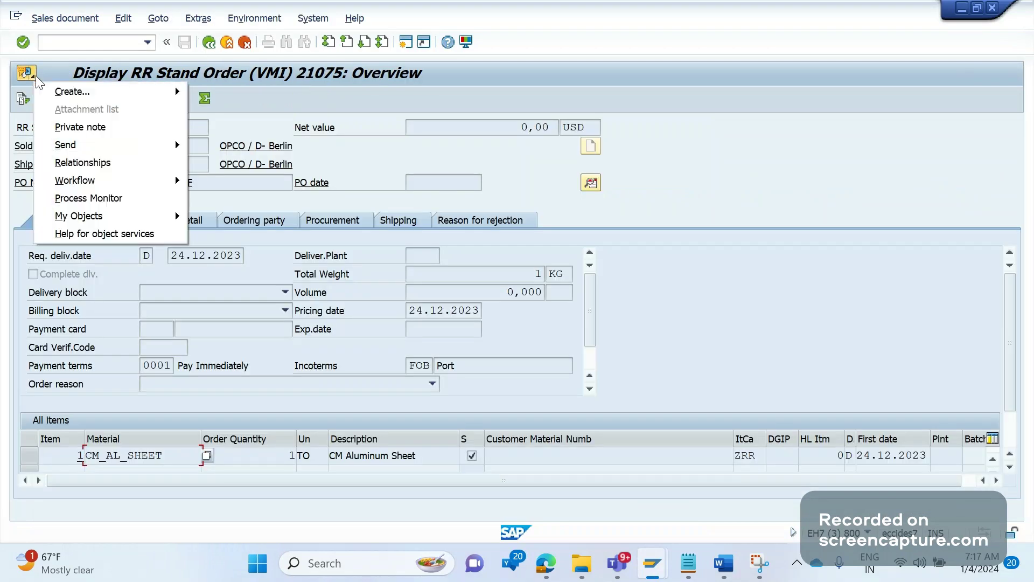
click(81, 163)
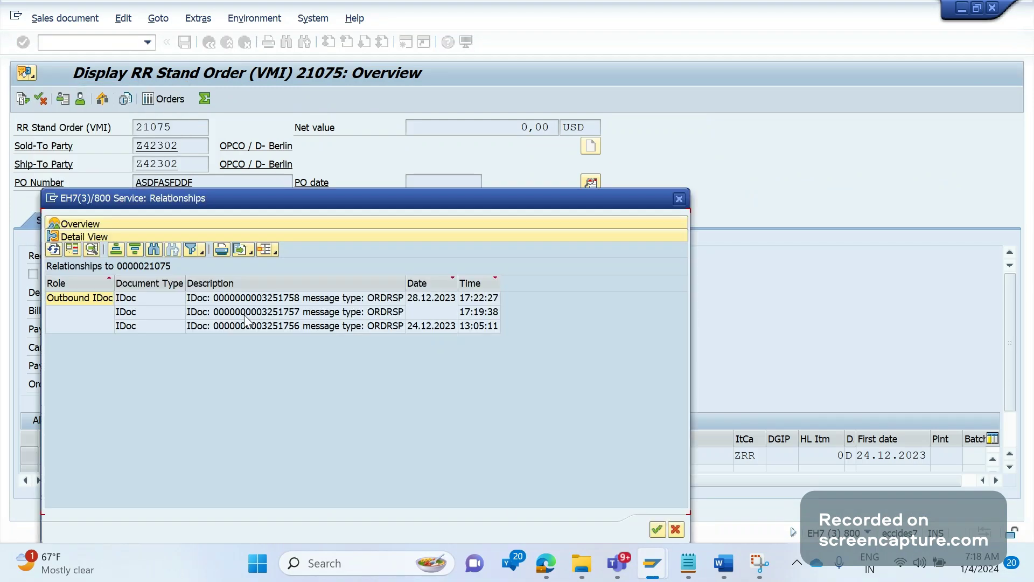
click(264, 302)
double_click(264, 301)
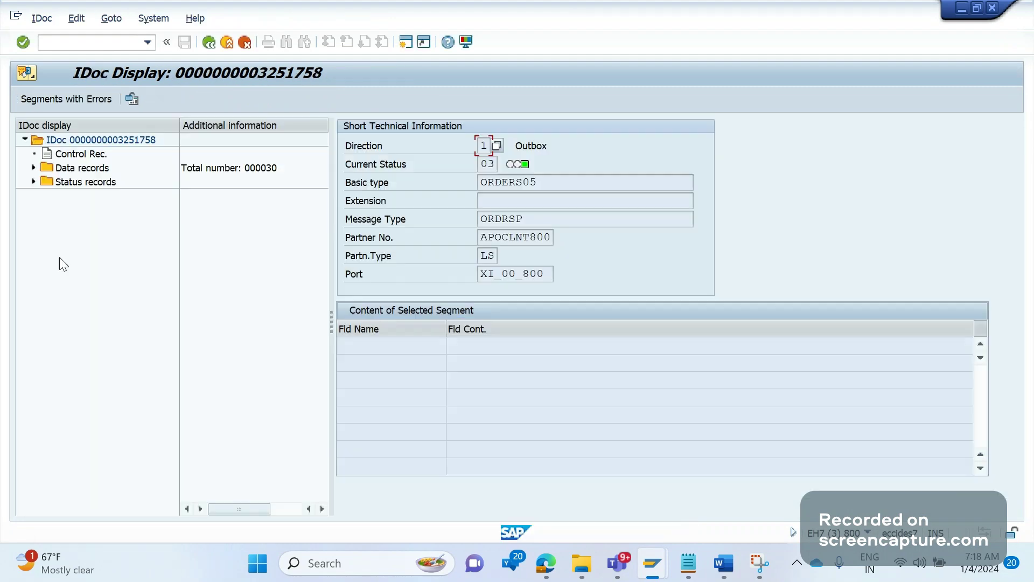
click(34, 168)
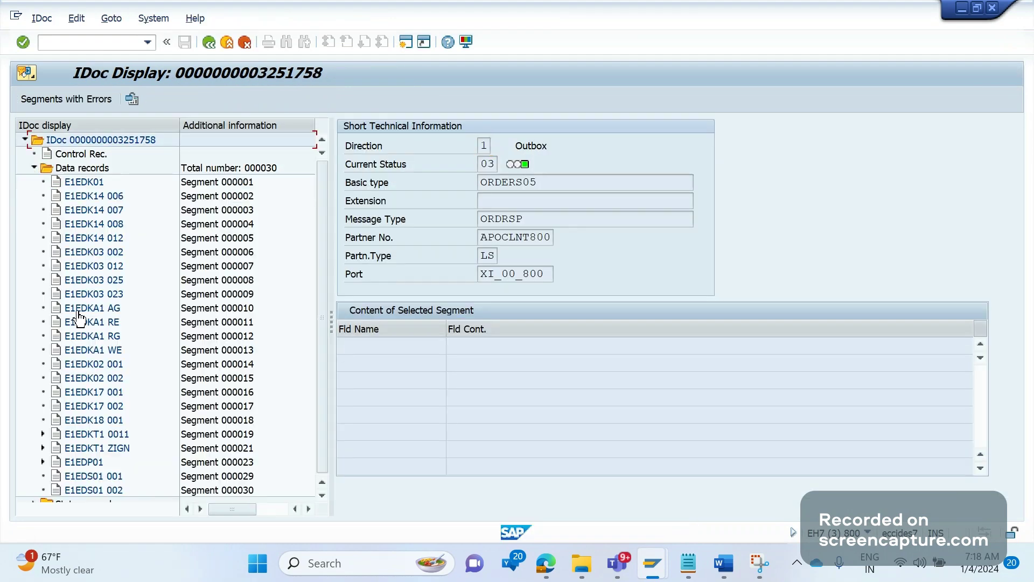
scroll(214, 366, down, 1)
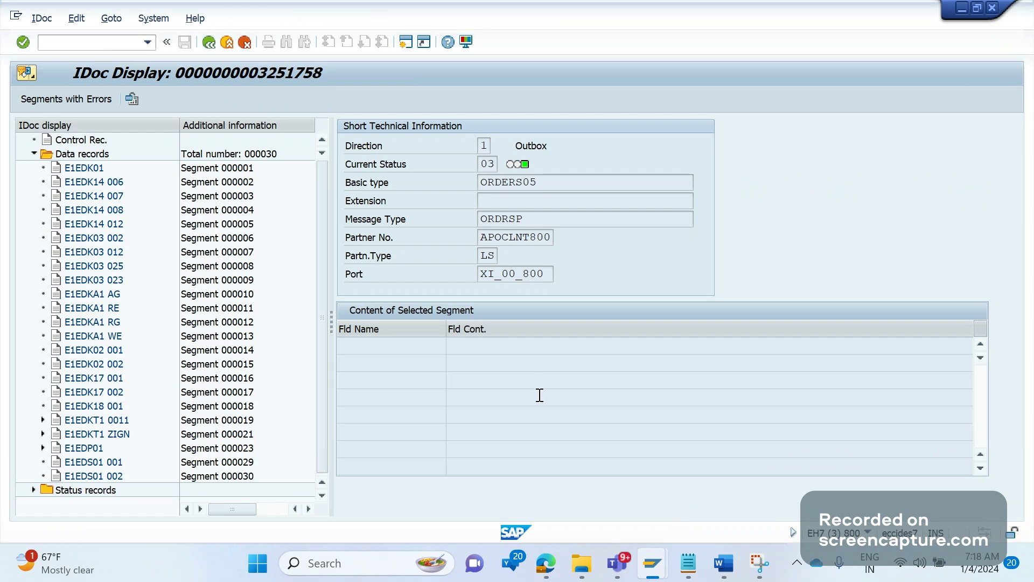
Step: Add a line under Solution: in Word reading 'Message type: ORDERSP'
key(alt+Tab)
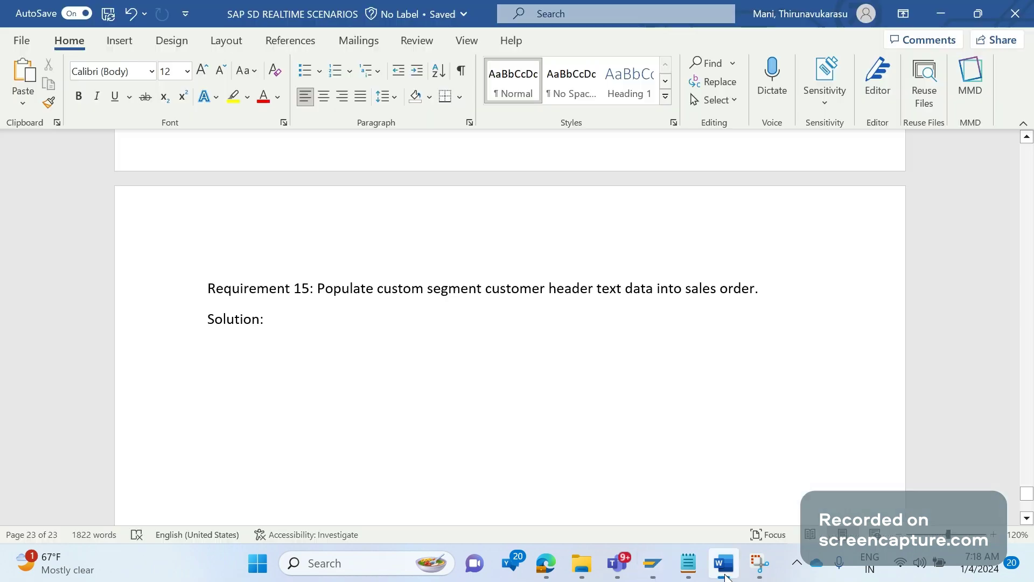
key(Return)
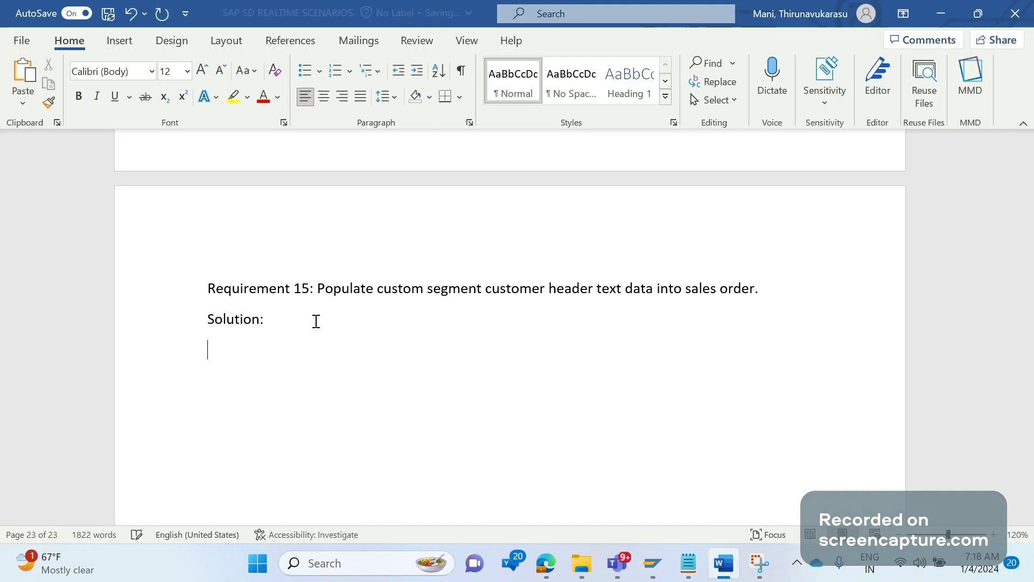
text(mes)
key(BackSpace)
key(BackSpace)
key(BackSpace)
text(Mes)
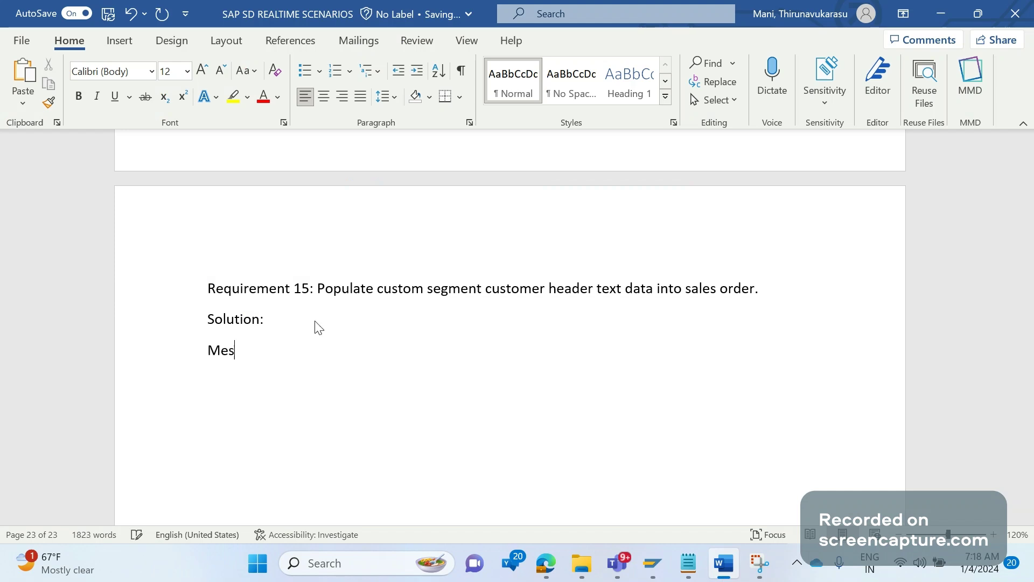
text(sage type: ORDRSP)
key(Left)
key(Left)
key(Left)
text(E)
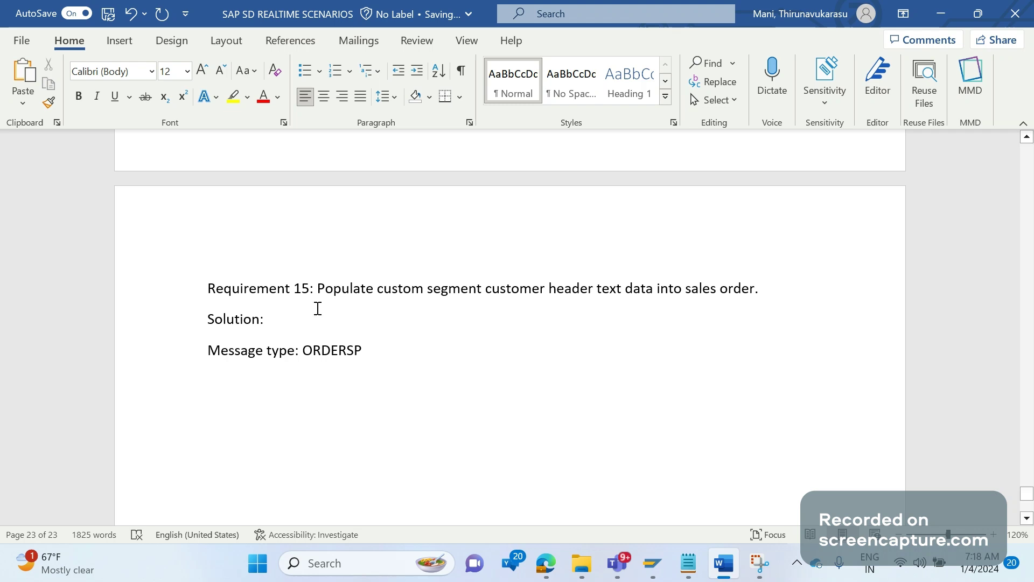
scroll(463, 392, down, 1)
Step: Run the /NWE IDoc list transaction in the ORDERS05 session
scroll(463, 392, down, 3)
mouse_move(655, 575)
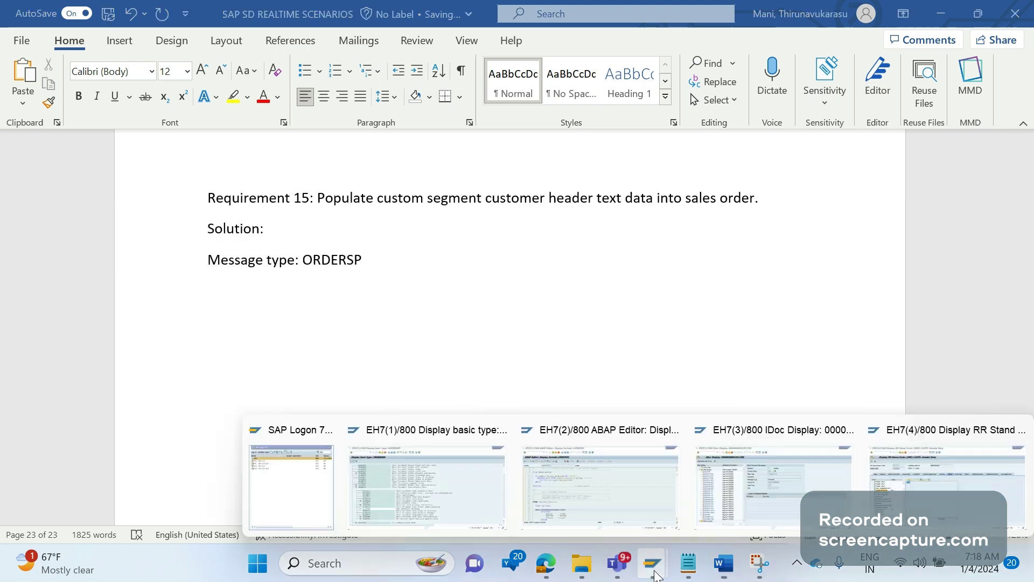
click(462, 491)
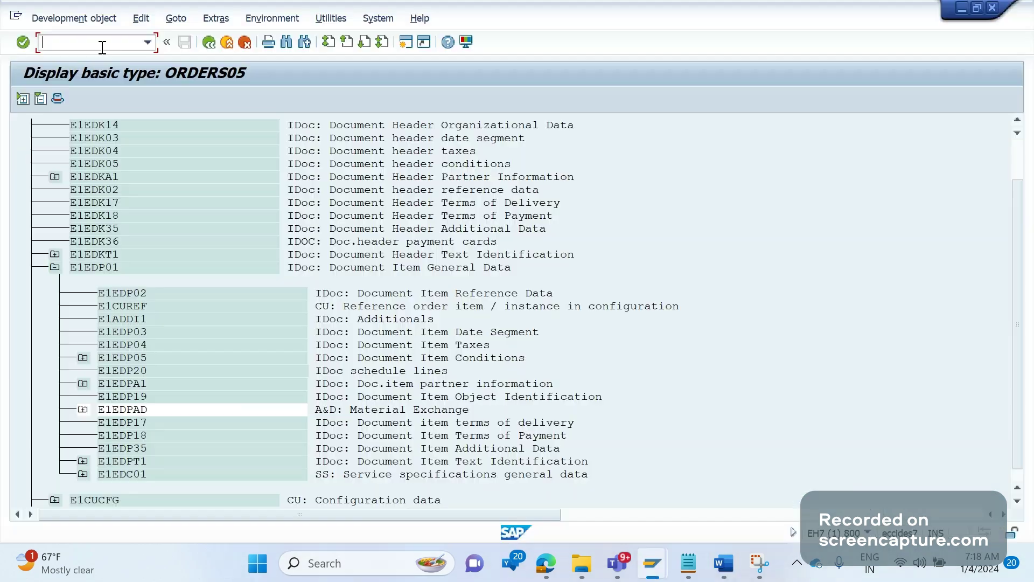
text(/NWE)
key(Return)
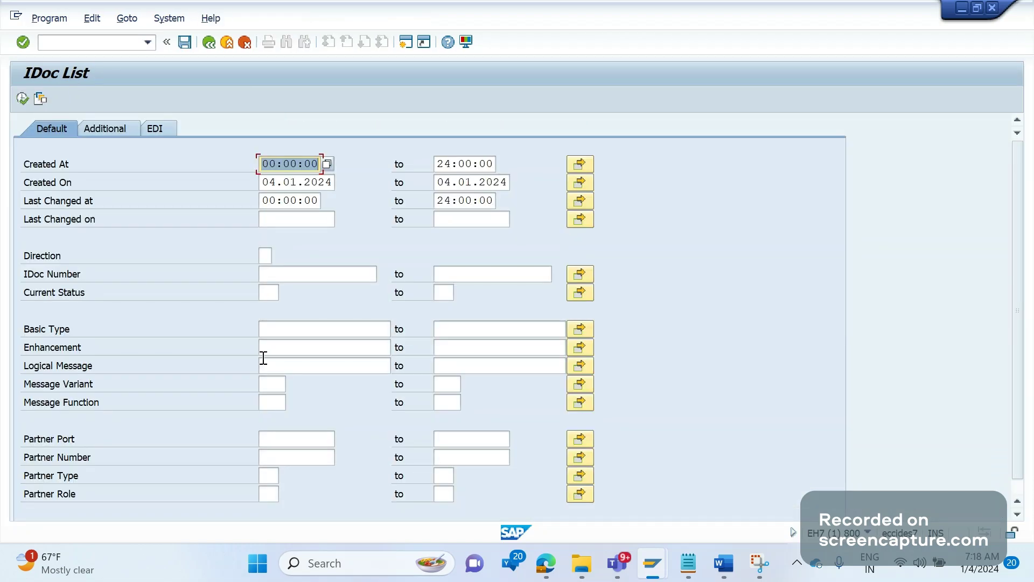
Step: Search Logical Message values with the OR* restriction and pick ORDRSP
click(264, 360)
click(400, 370)
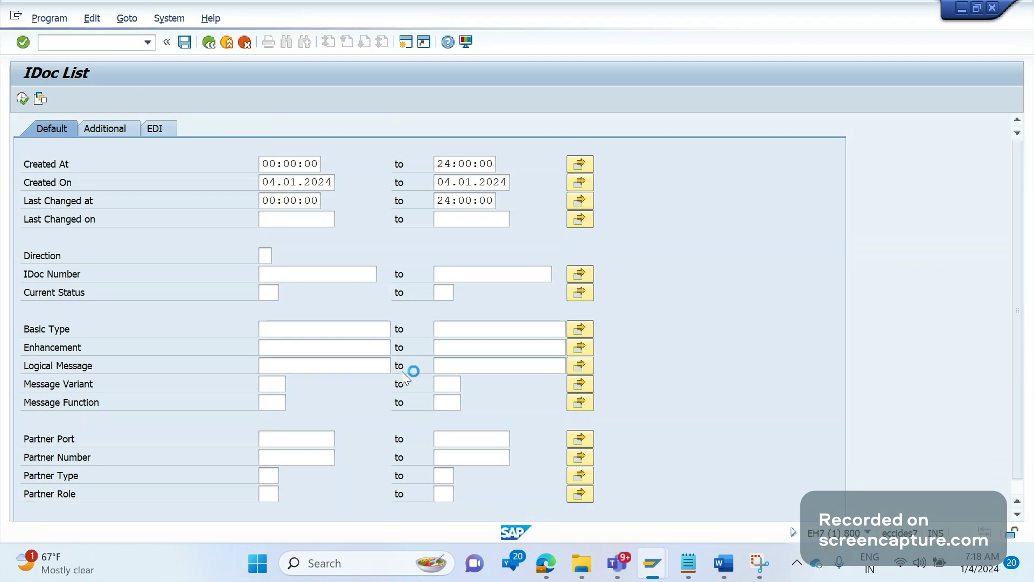
click(437, 63)
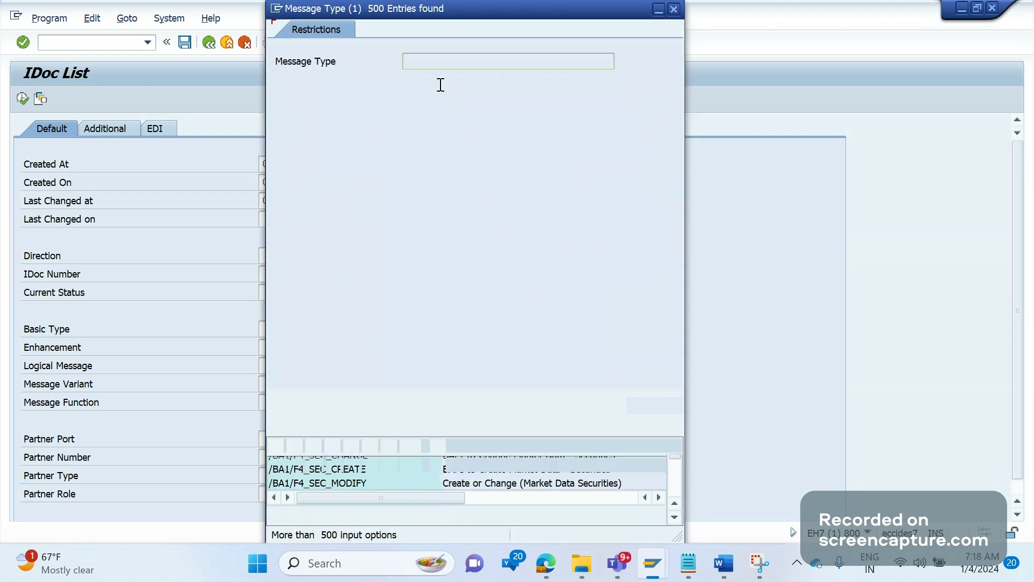
text(O)
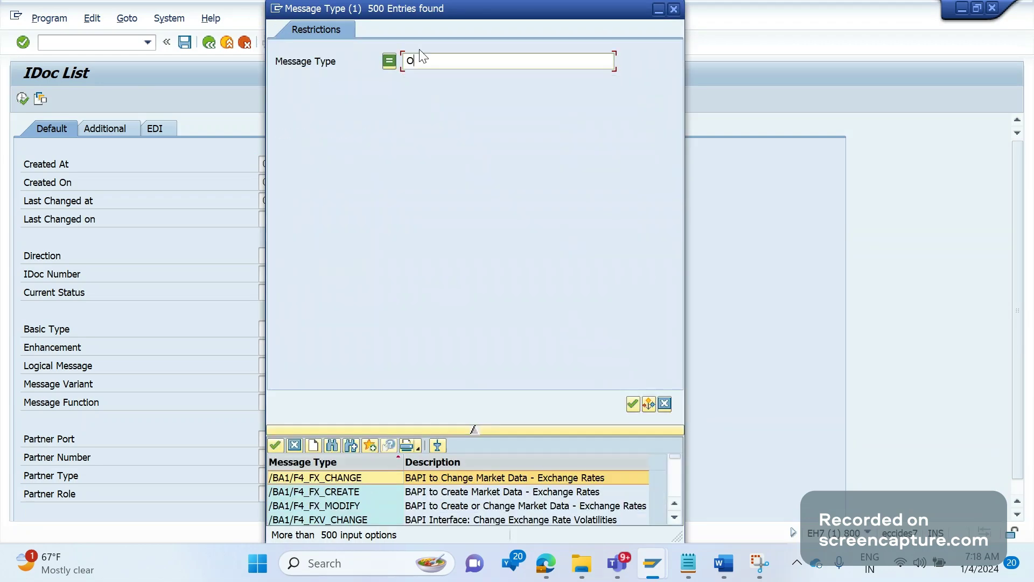
text(RD*)
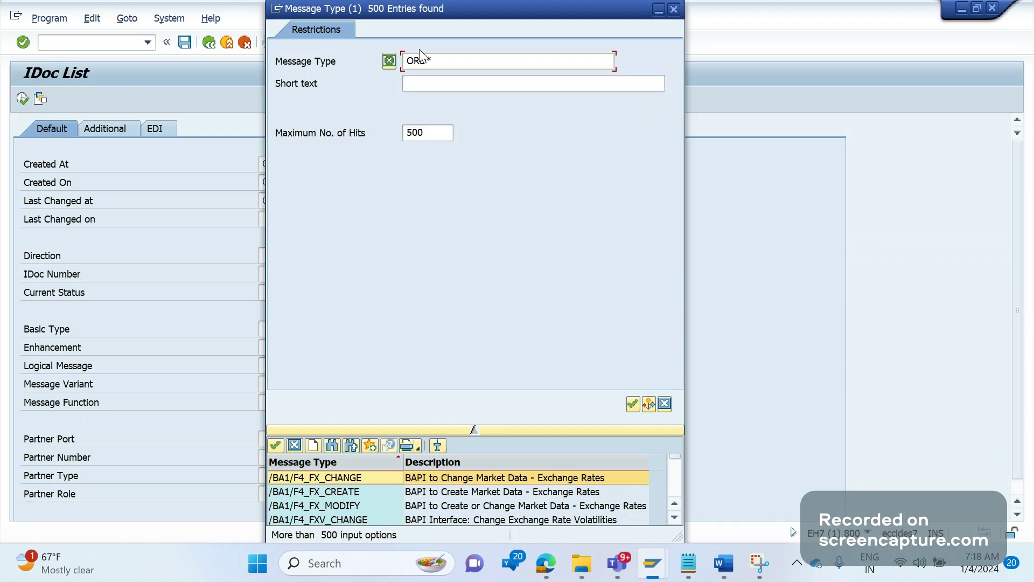
click(632, 408)
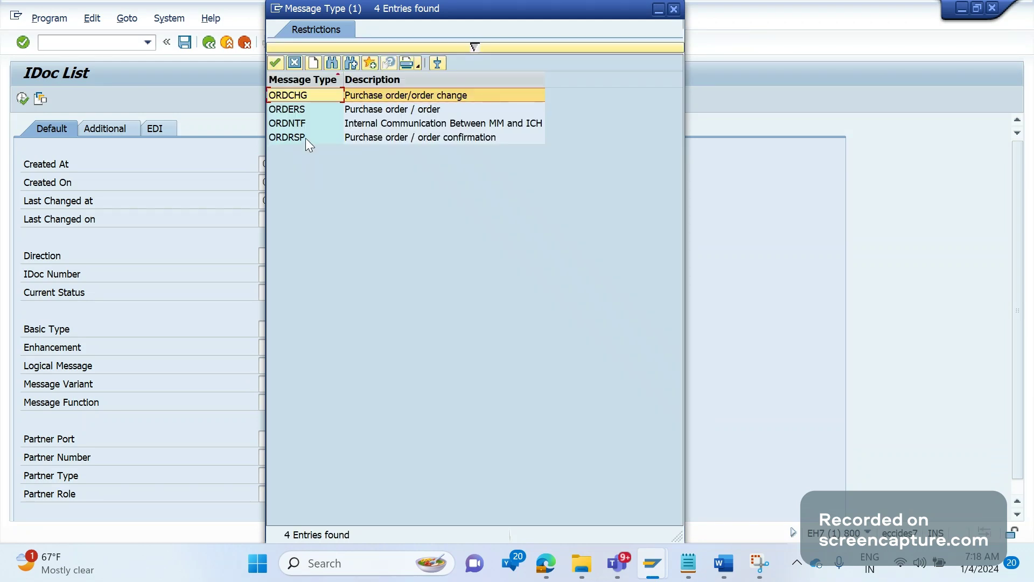
click(291, 138)
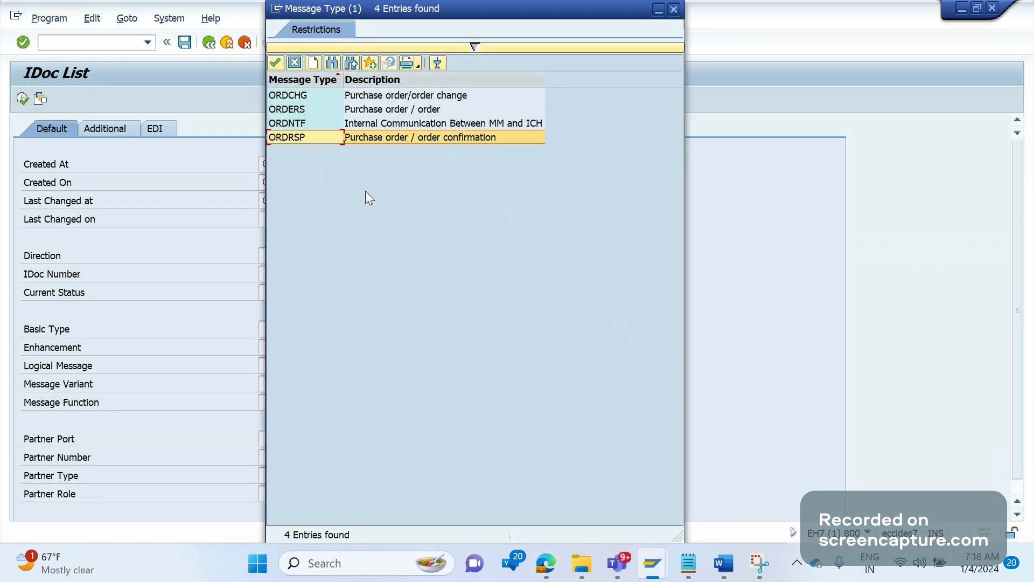
key(alt+Tab)
Step: Correct the line to 'Message type: ORDRSP' and add 'Basic type: ORDERS05' below it
click(325, 261)
key(Delete)
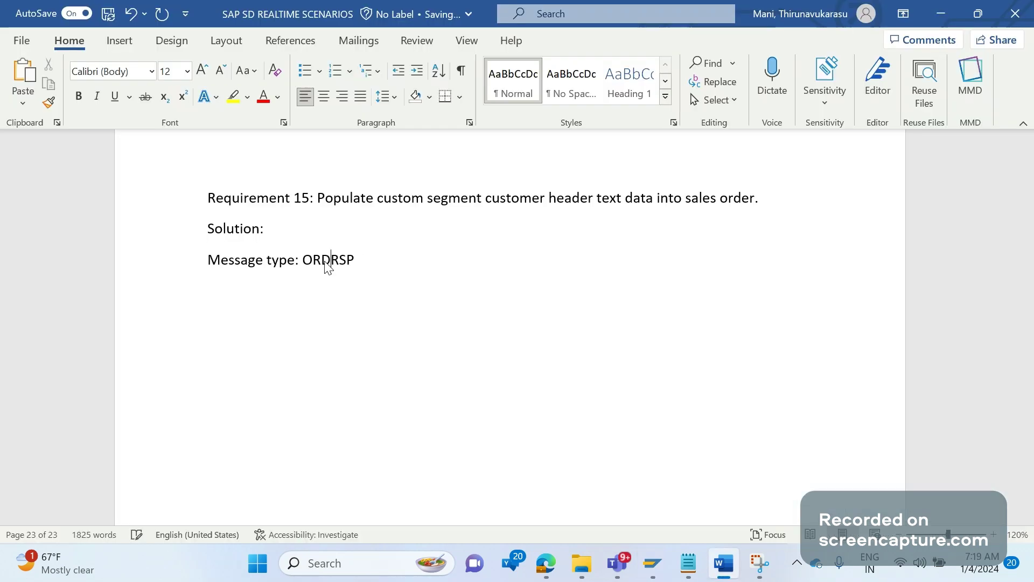
click(359, 261)
key(Return)
text(Basic tpe:)
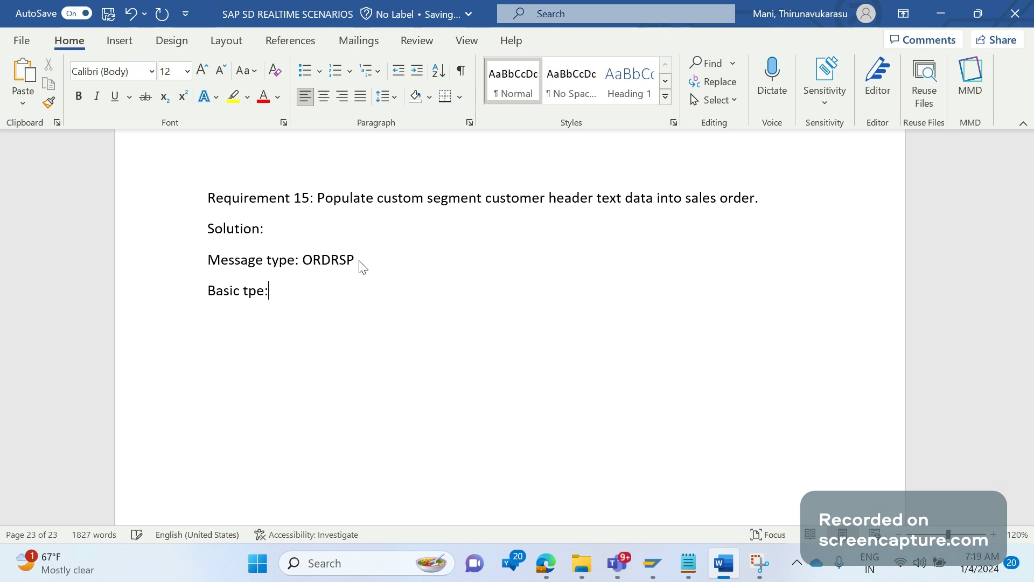
key(BackSpace)
key(BackSpace)
key(BackSpace)
text(ype: ORDERS)
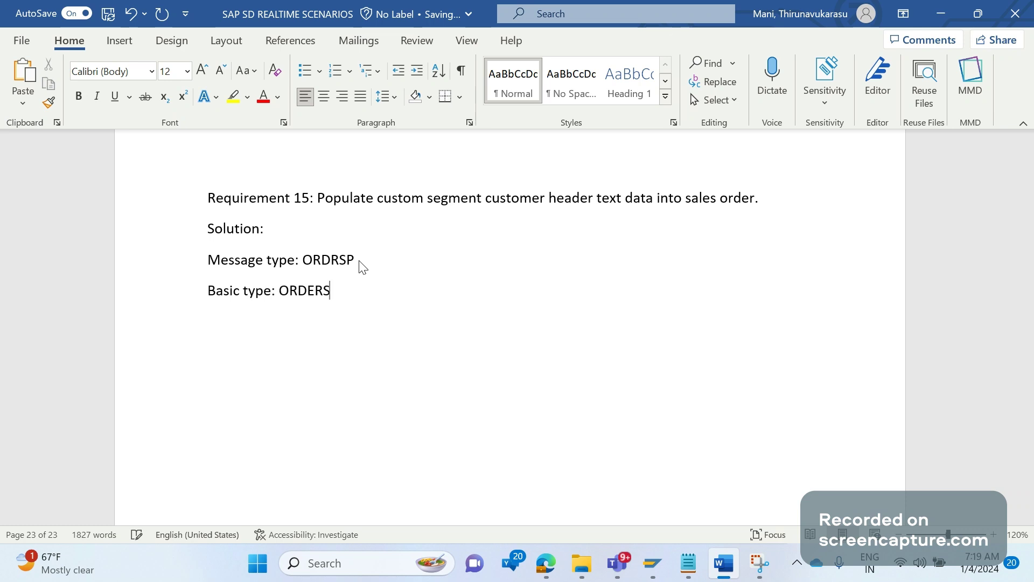
text(05)
key(Return)
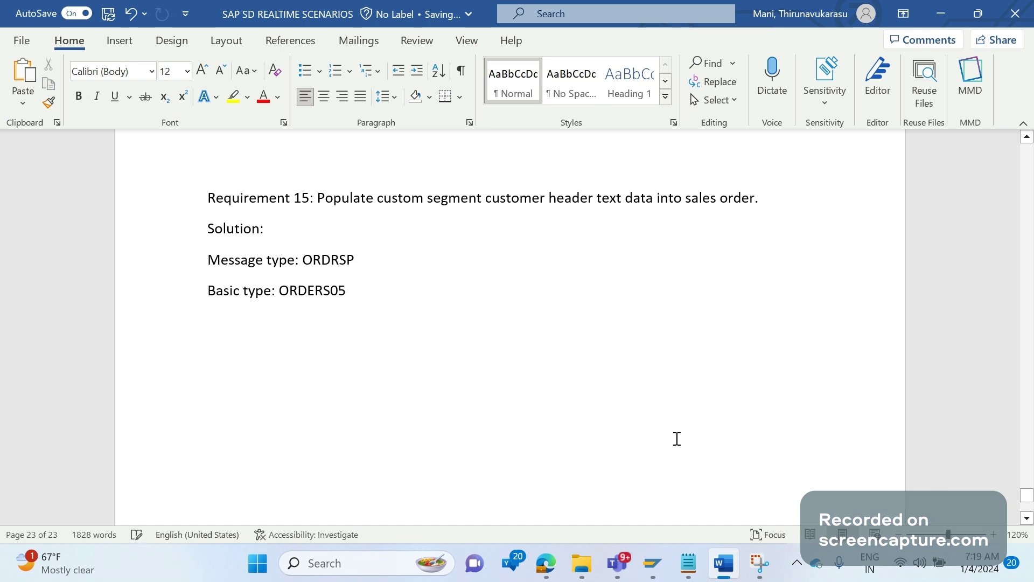
click(654, 574)
Step: Inspect segment E1EDKT1 and note 'E1EDKT1 - header segment to populate header text' in Word
click(703, 490)
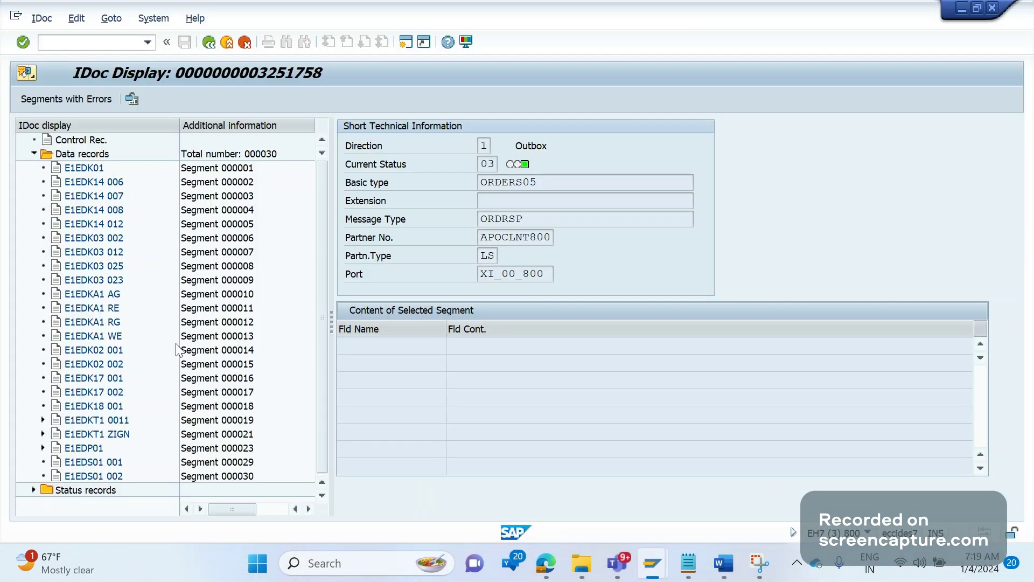
click(80, 421)
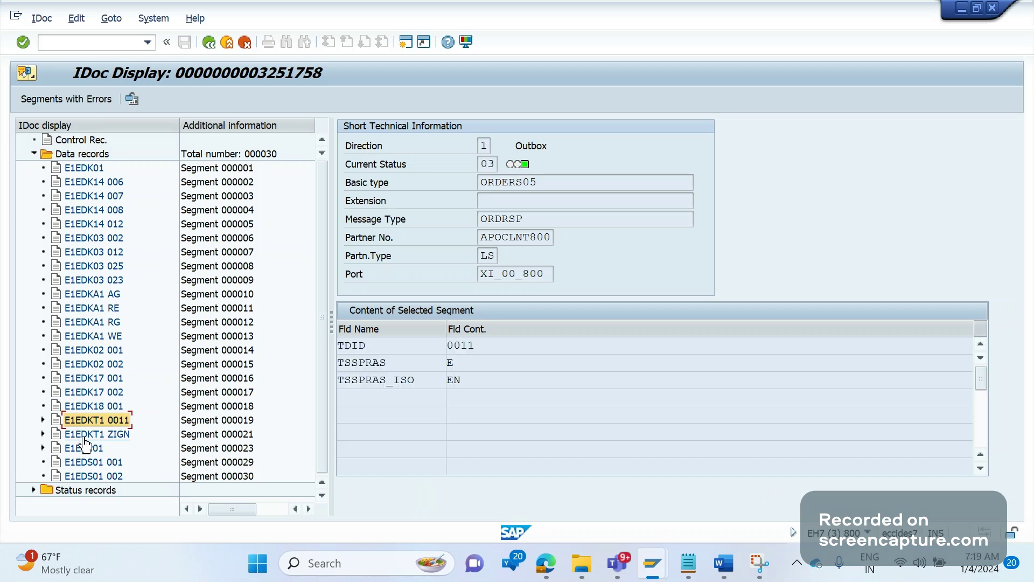
key(alt+Tab)
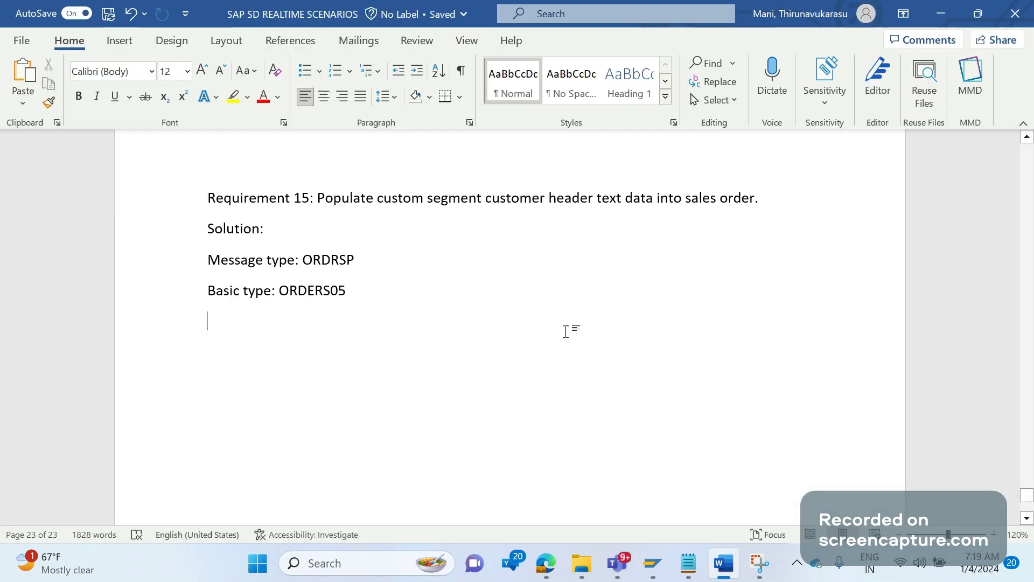
text(E1)
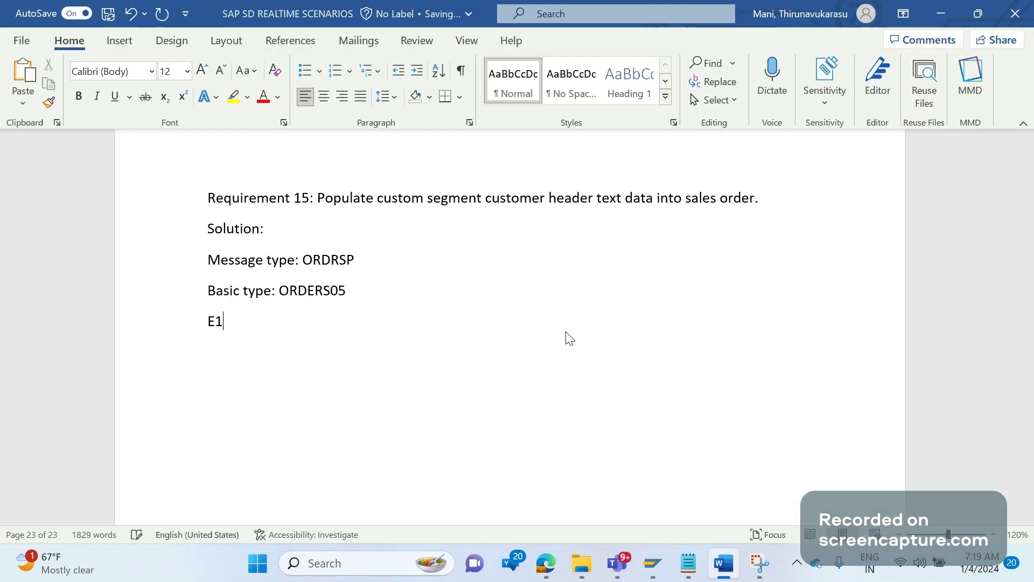
text(E)
text(DK)
text(T1 -)
text( hea)
text(der s)
text(egme)
text(nt to )
text(p)
text(o)
text(pulate)
text( header)
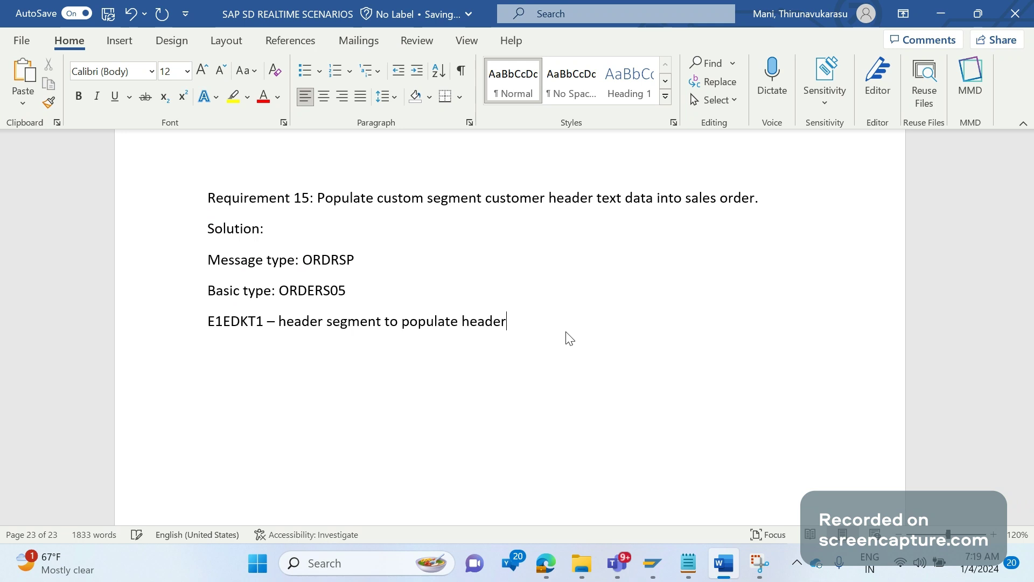
text( text)
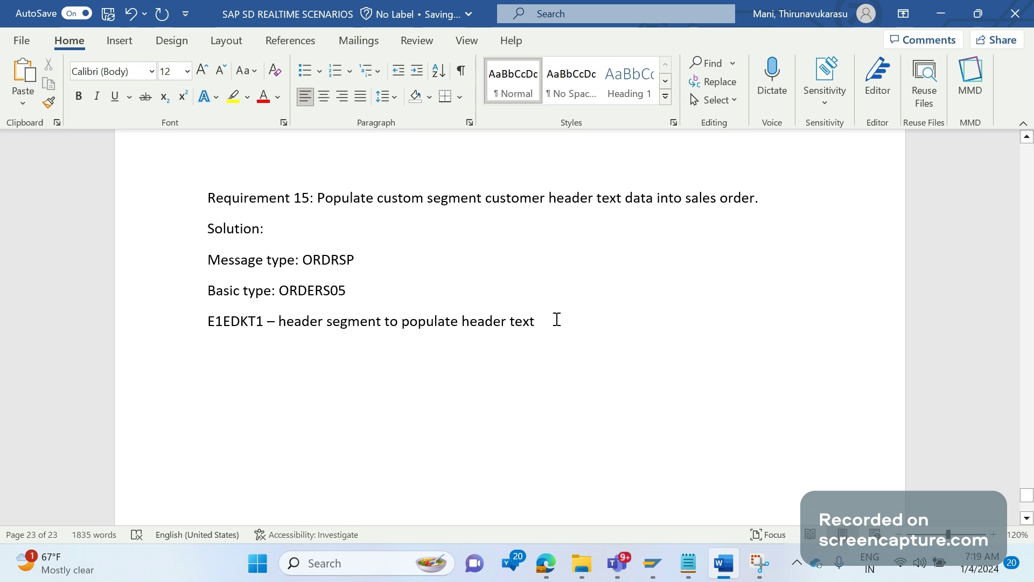
Step: Expand E1EDP01 in the IDoc and add the line 'E1EDPT1 - for item text' in Word
key(alt+Tab)
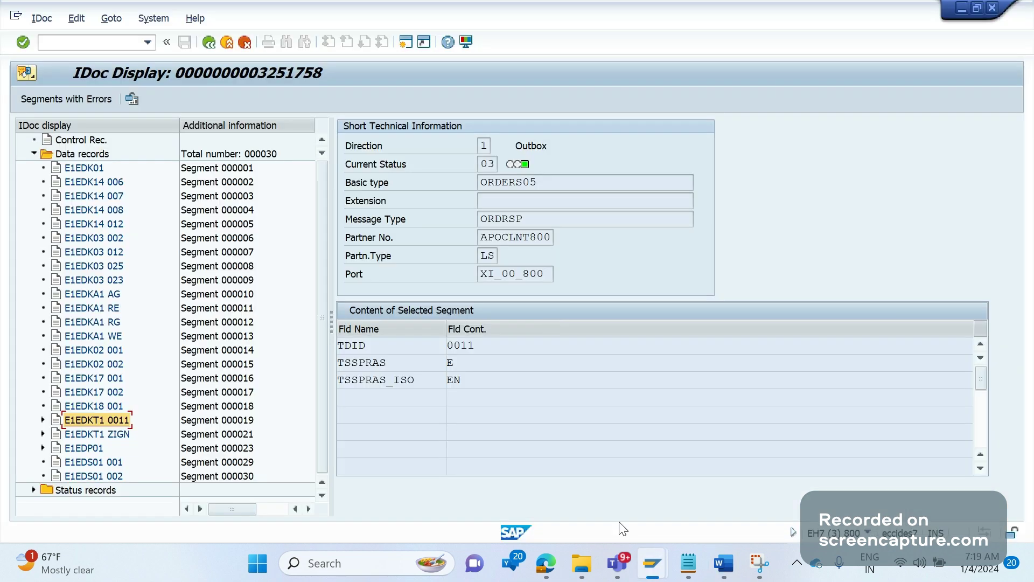
click(43, 447)
scroll(129, 453, down, 2)
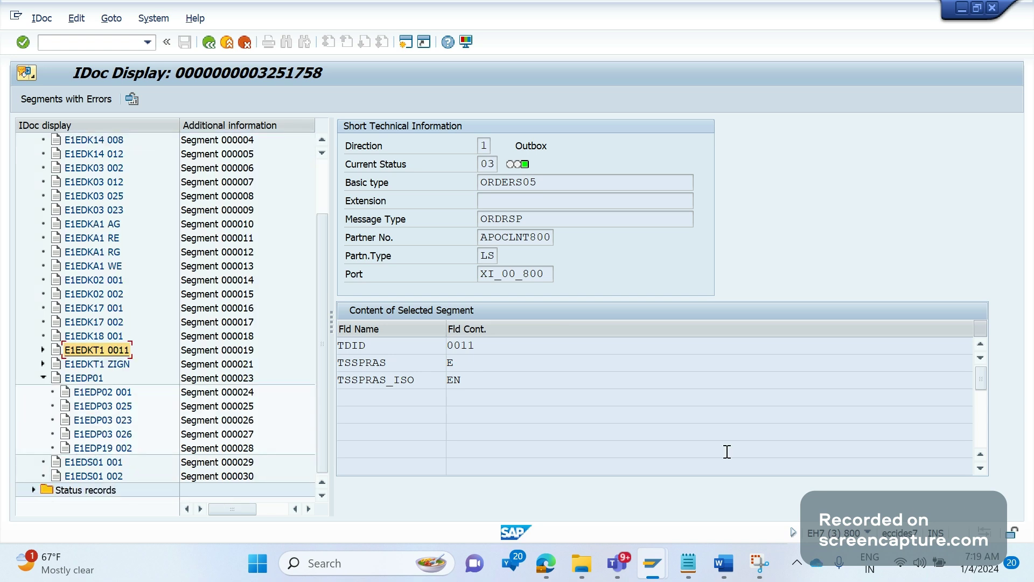
key(alt+Tab)
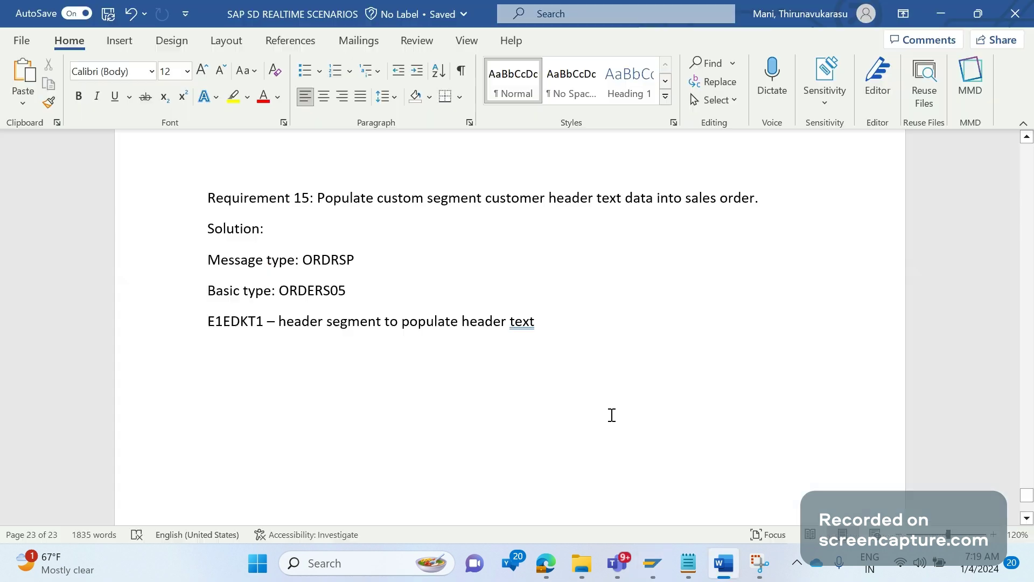
key(Return)
text(E)
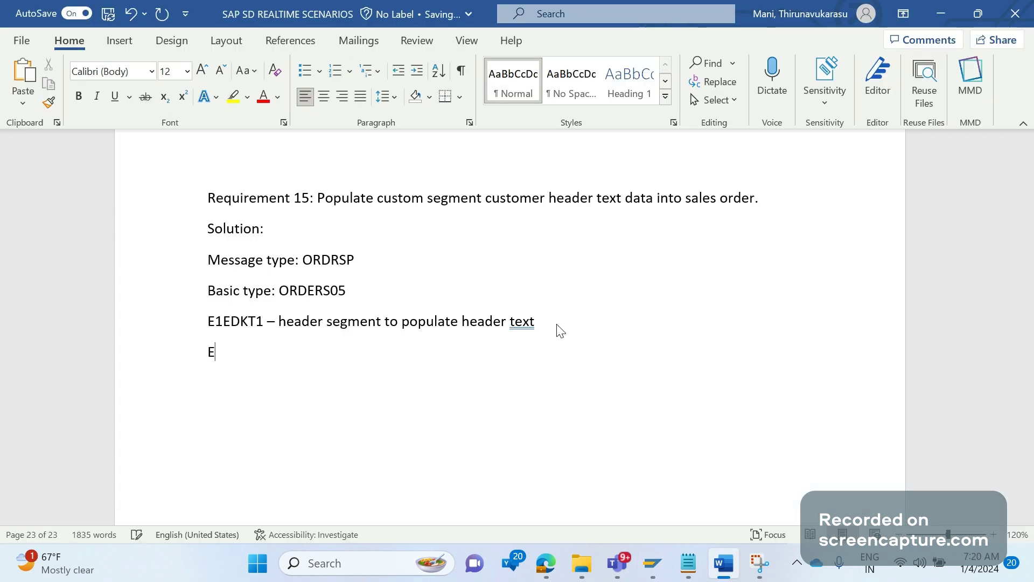
text(1EDPT1)
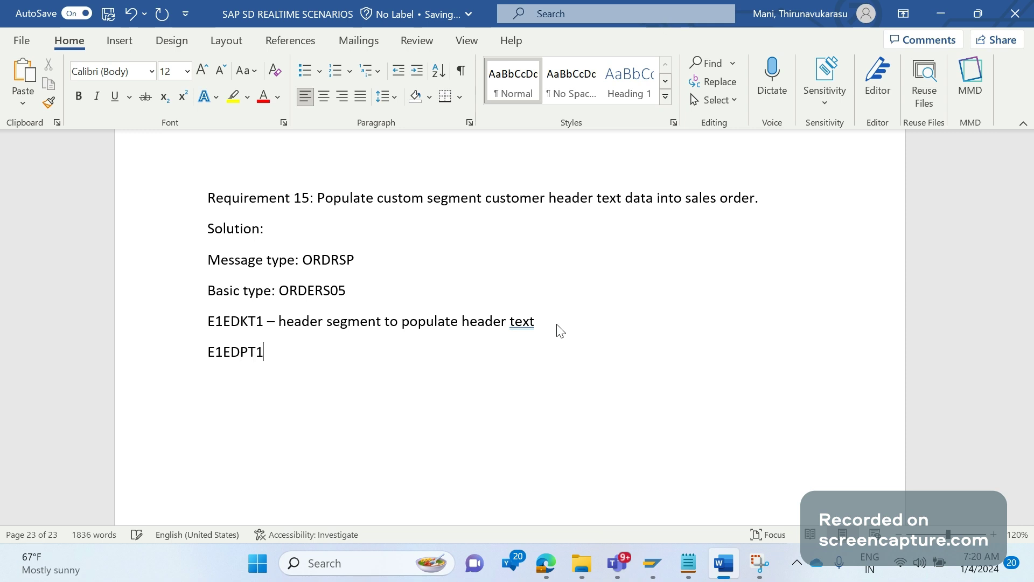
text( -)
text( for )
text(item )
text(te)
text(xt)
key(alt+Tab)
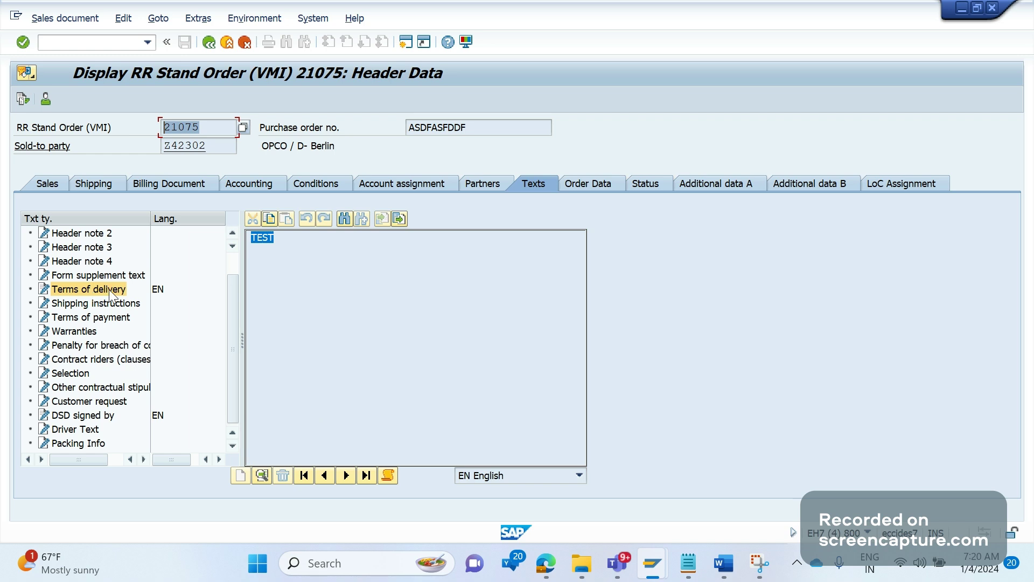
Step: Select the DSD signed by text type and run the text determination analysis
click(287, 242)
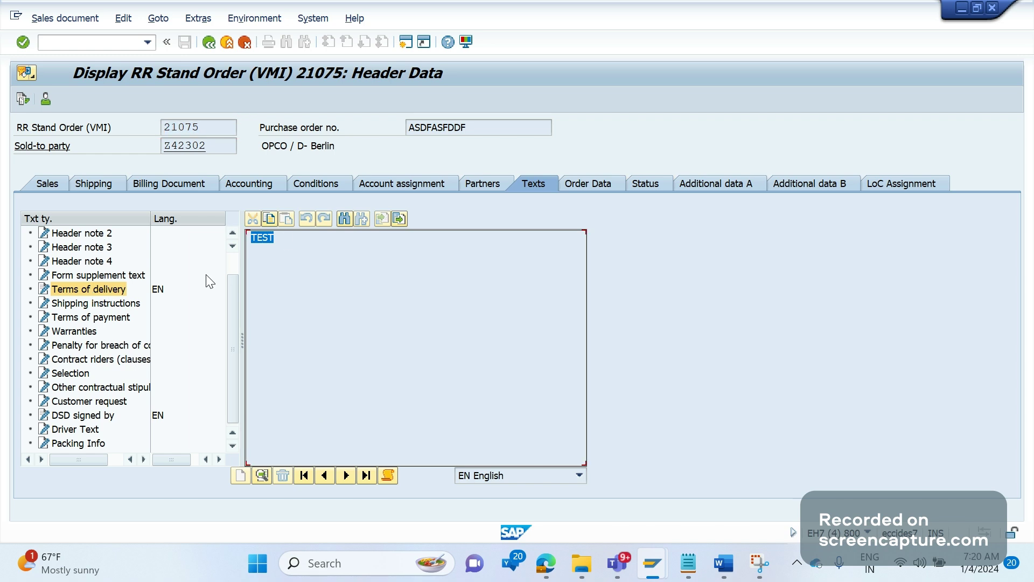
click(93, 420)
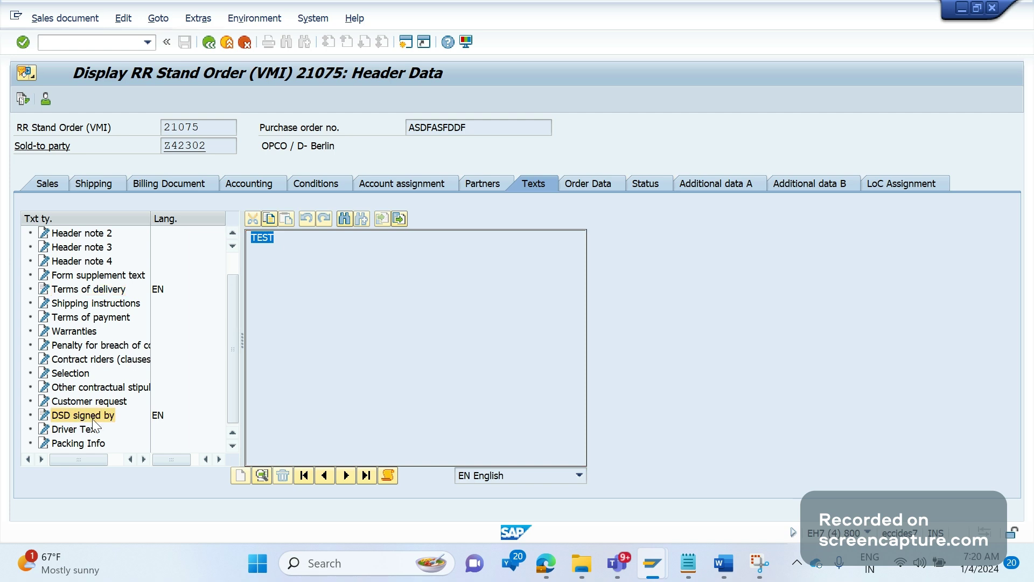
click(260, 314)
click(387, 474)
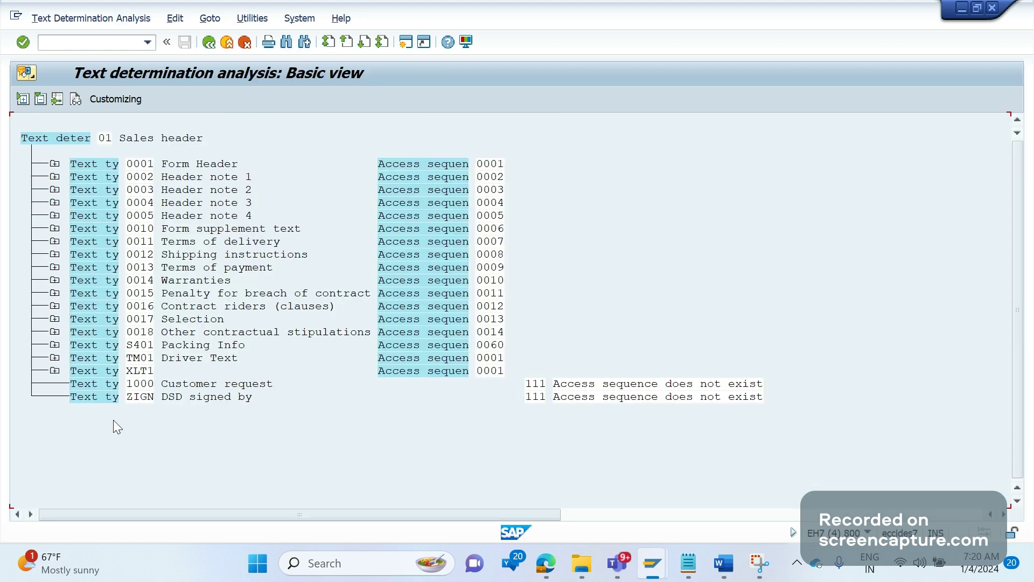
click(175, 402)
click(137, 245)
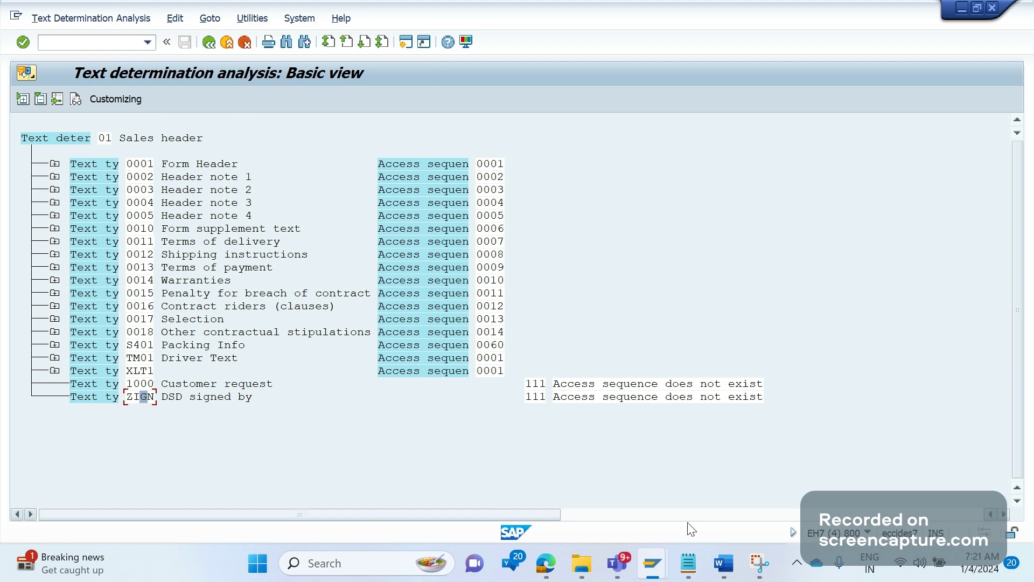
click(663, 568)
click(693, 485)
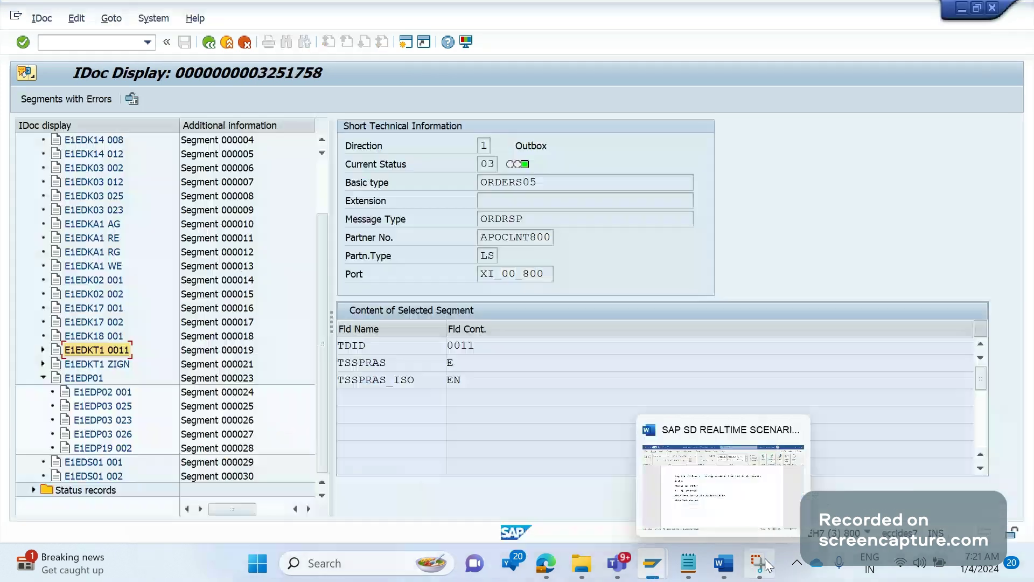
click(765, 564)
key(alt+Tab)
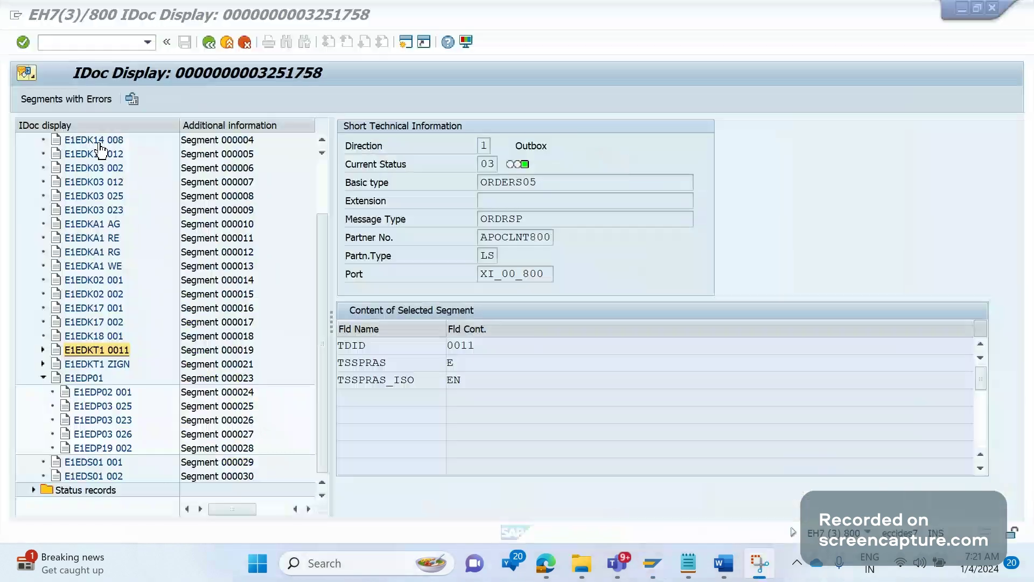
key(super+shift+s)
drag(10, 63, 730, 533)
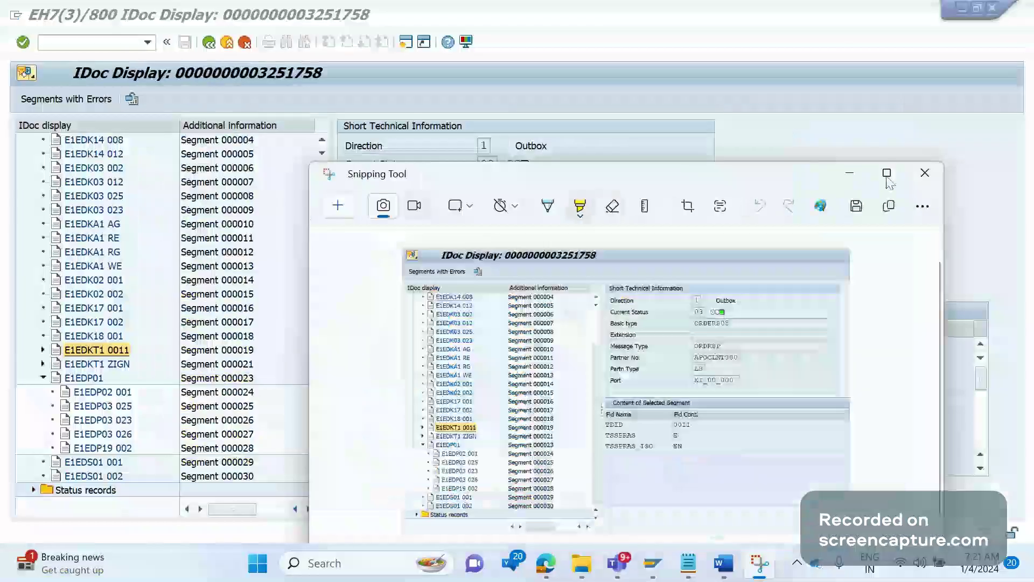
Step: Highlight the E1EDKT1 ZIGN row in yellow in the maximized Snipping Tool
click(887, 173)
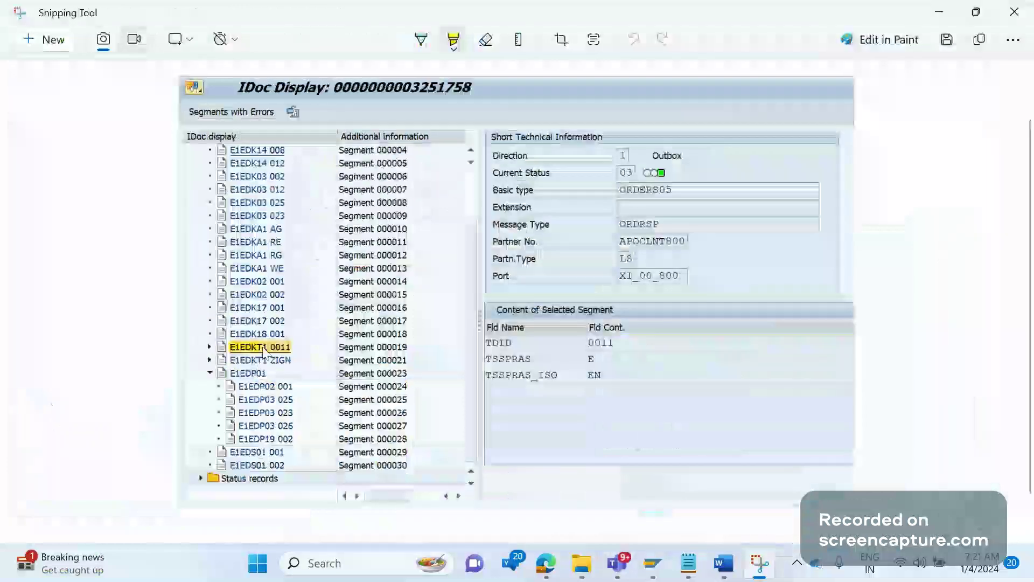
drag(230, 360, 291, 360)
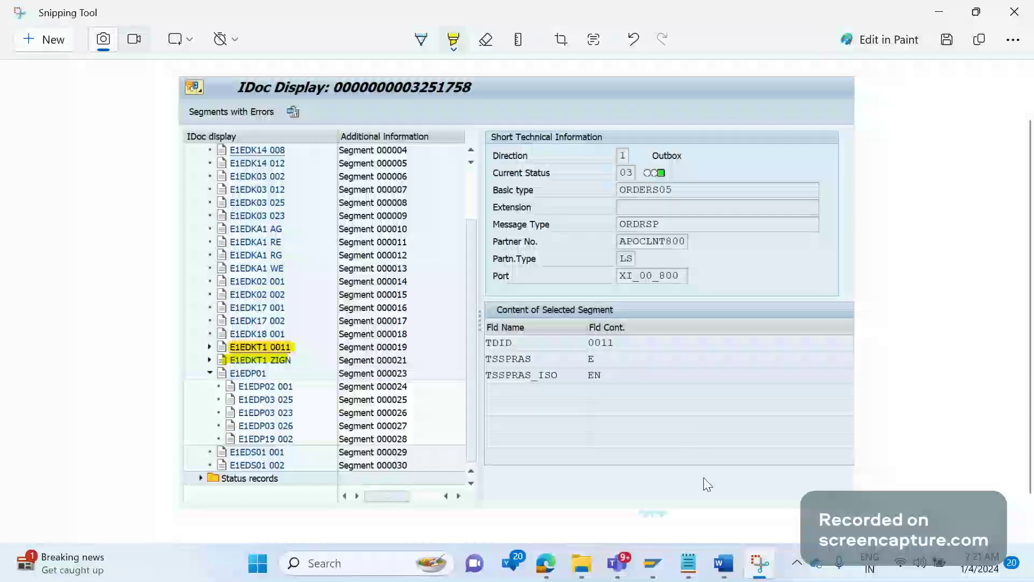
click(724, 563)
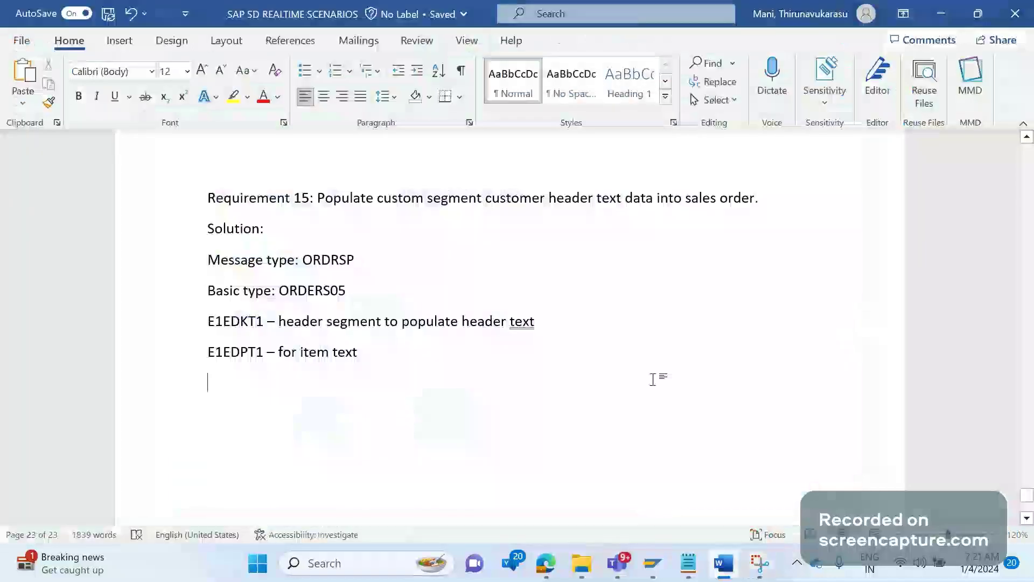
Step: Paste the highlighted IDoc display screenshot below the E1EDPT1 line in Word
key(ctrl+v)
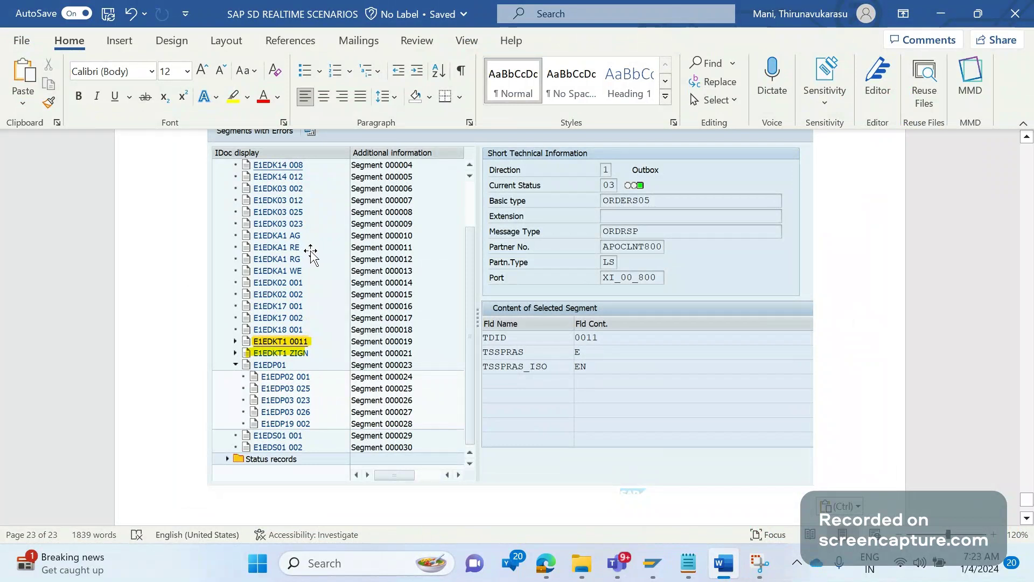
Step: Below the screenshot, note that no code changes are required to populate this custom text ID into the outbound IDOC
scroll(852, 413, down, 3)
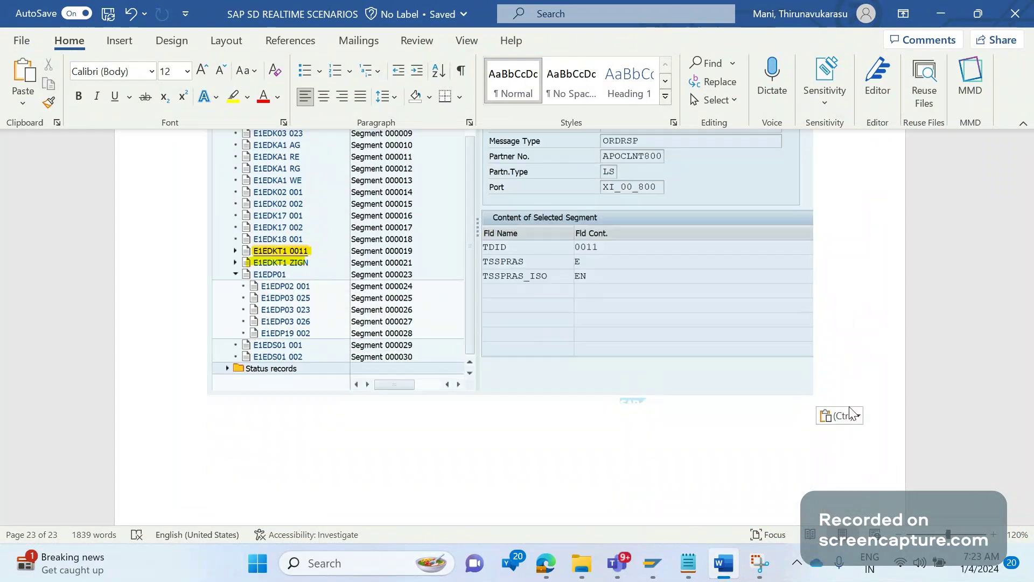
key(ctrl+z)
text(No code chnag)
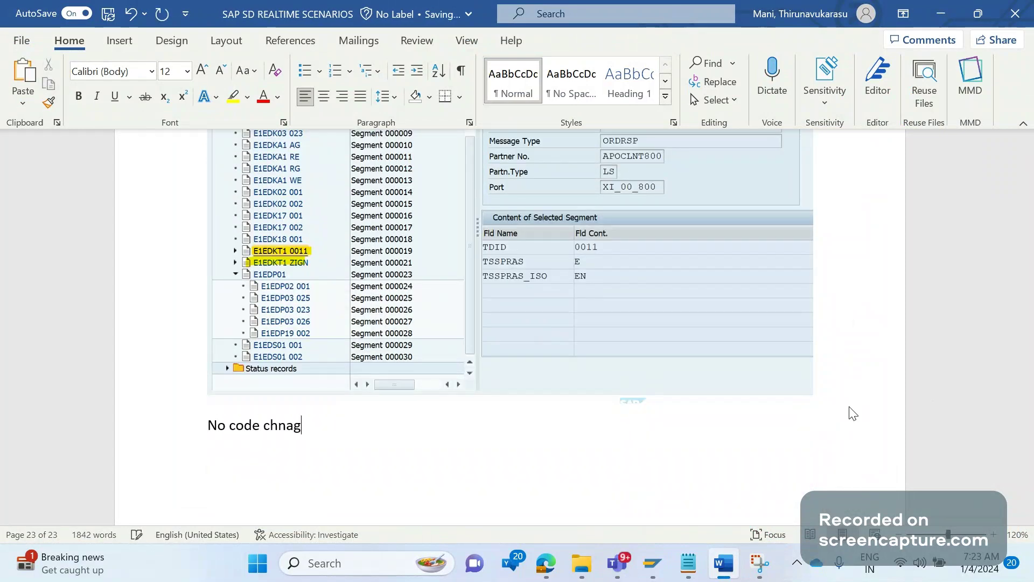
key(BackSpace)
key(BackSpace)
key(BackSpace)
text(anges requeired here to populate this custom text ID data int)
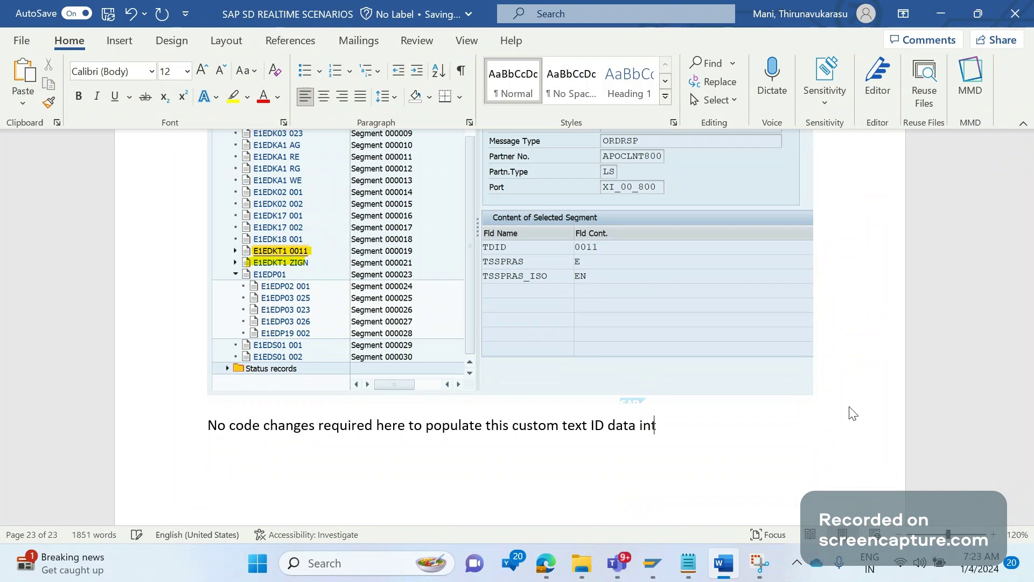
text(o outbound IDOC)
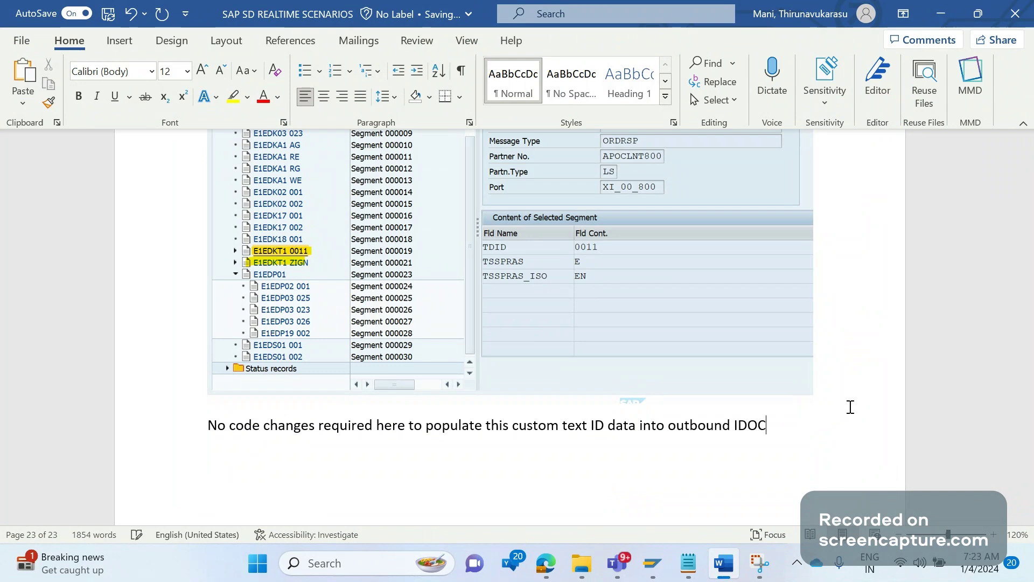
text(.)
Step: Add the line 'It might be an IDOC relevant to order/delivery/invoice.'
key(Return)
text(It might )
text(be )
text(na)
key(BackSpace)
key(BackSpace)
text(an IDOC )
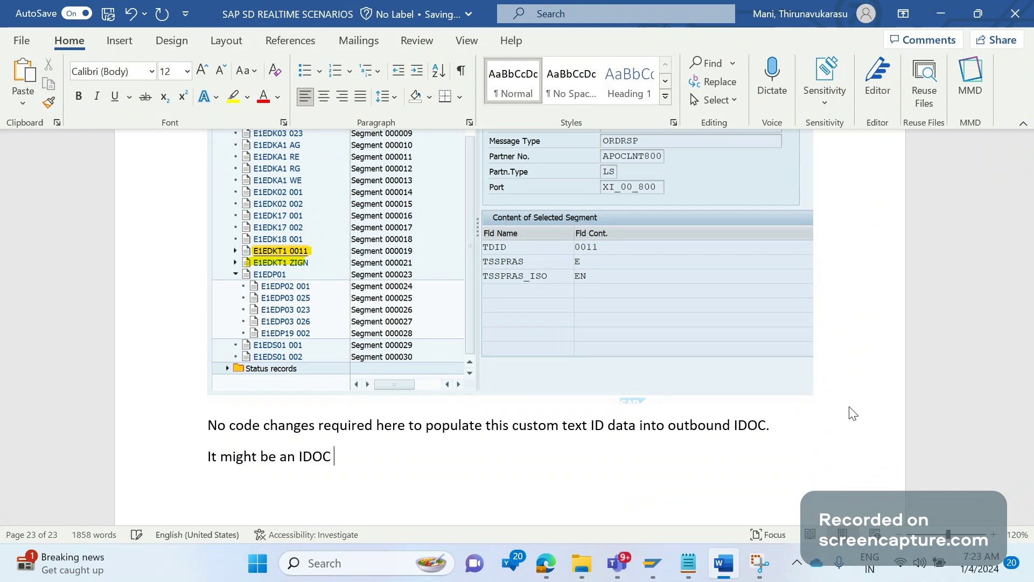
text(relevan)
key(BackSpace)
text(t to order/deli)
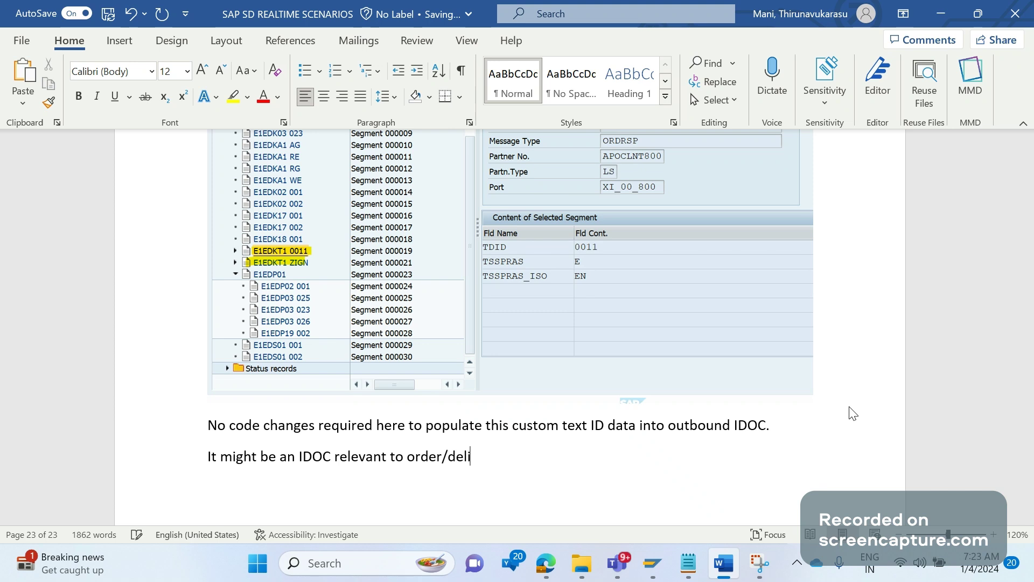
text(very/invoice)
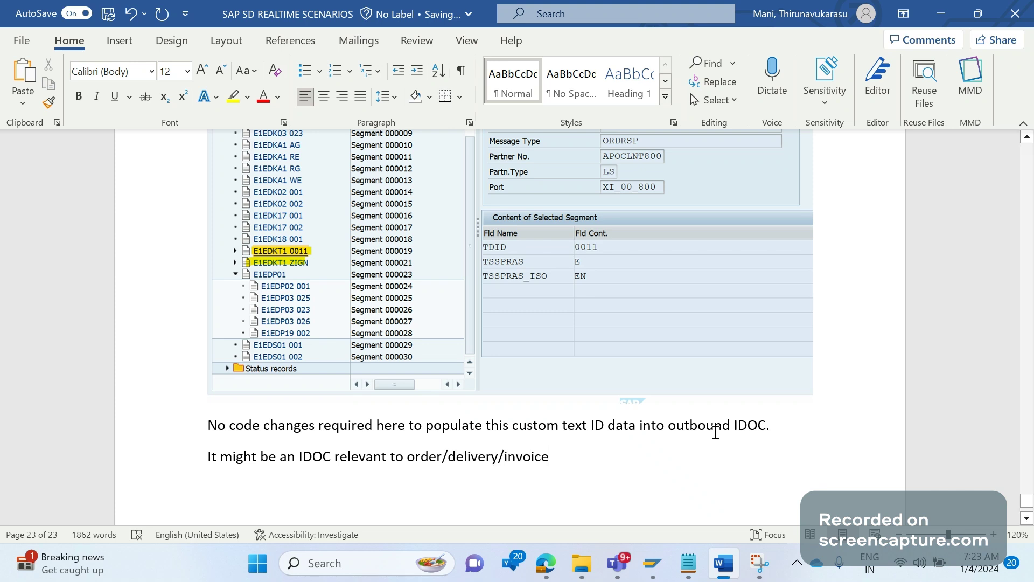
text(.)
Step: Display include LVEDCF0F in the ABAP Editor and scroll down to FORM fill_idoc_inttab
click(651, 576)
click(566, 501)
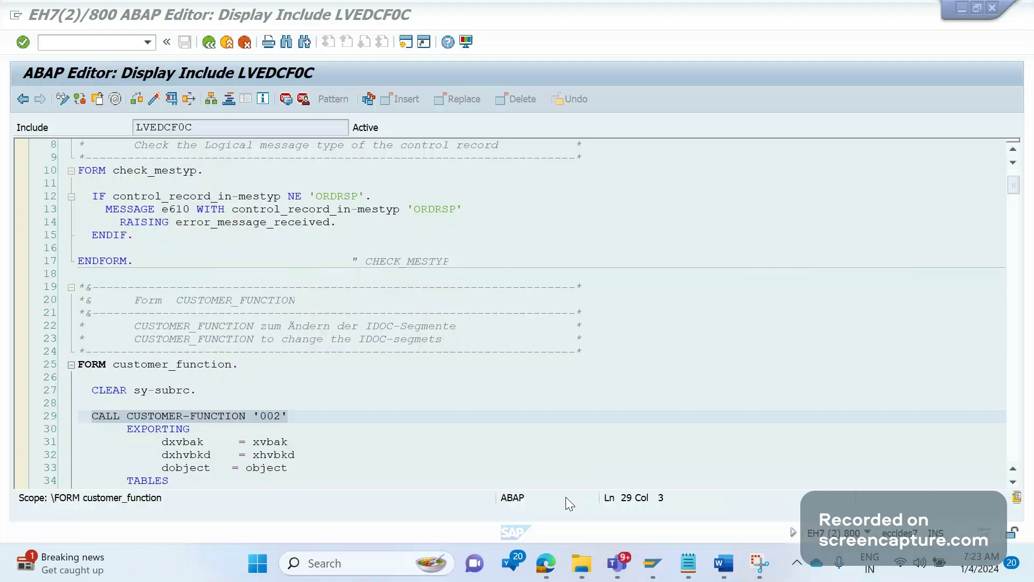
click(194, 99)
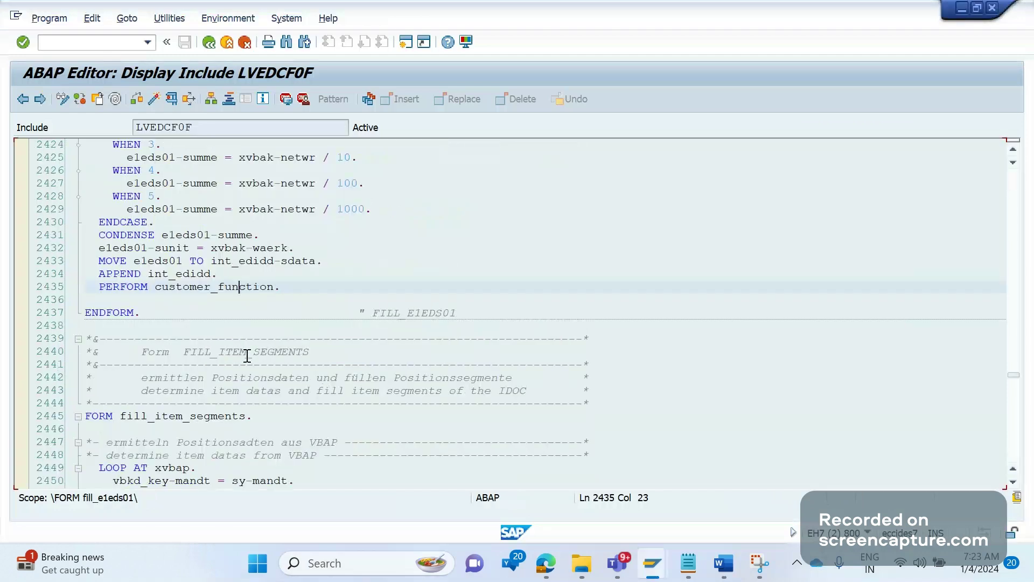
scroll(247, 356, up, 5)
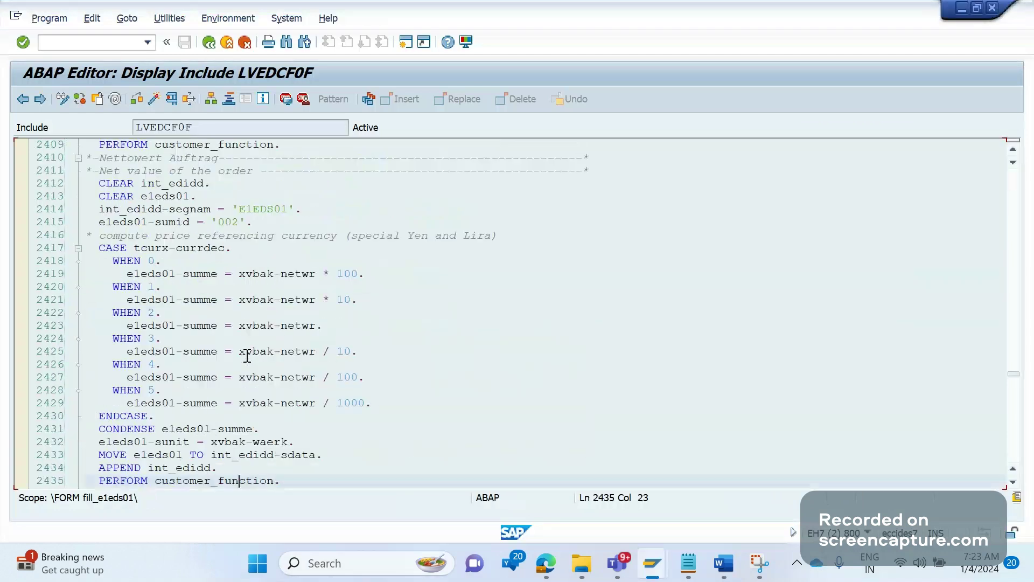
scroll(247, 356, up, 10)
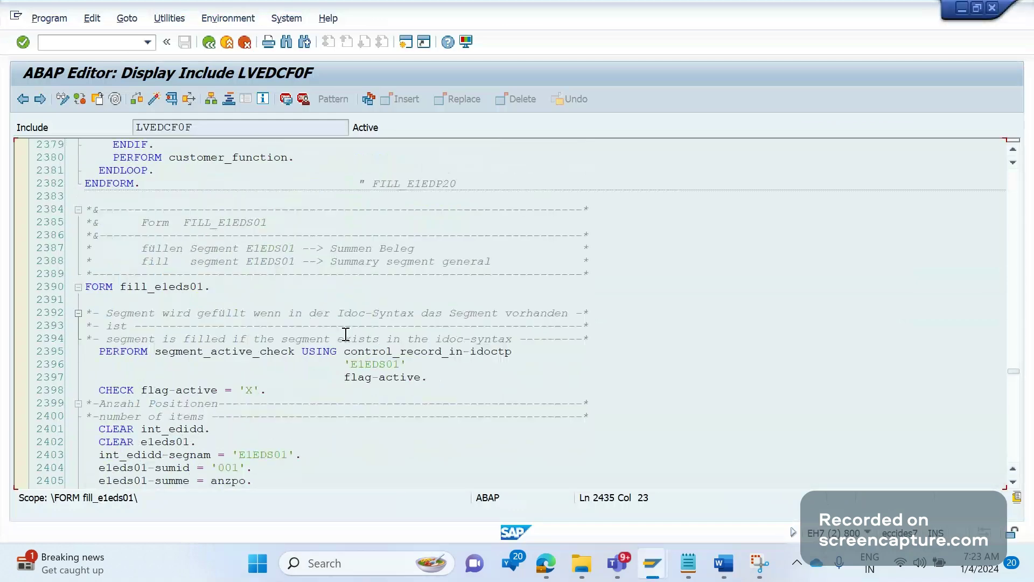
click(221, 48)
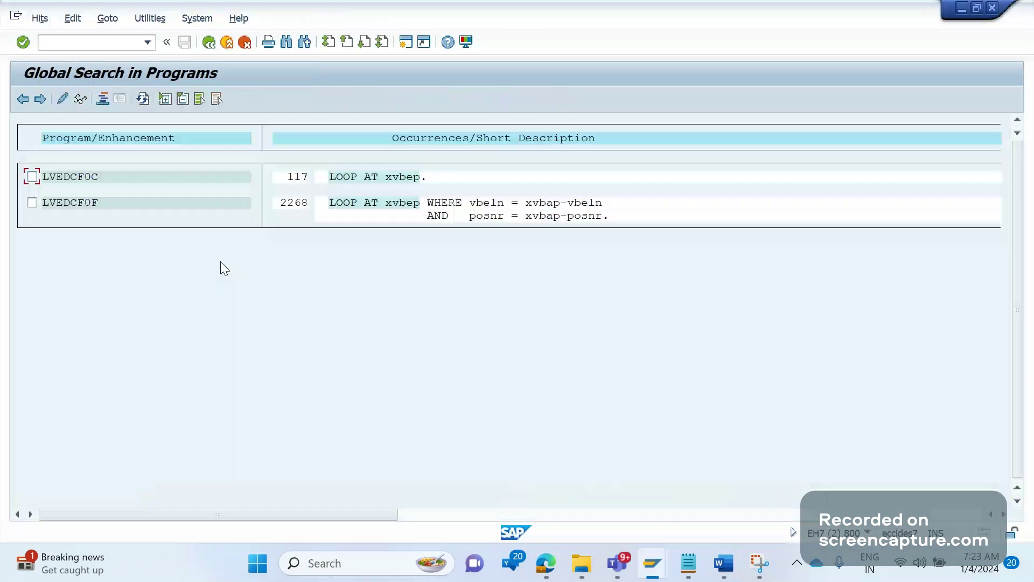
click(208, 43)
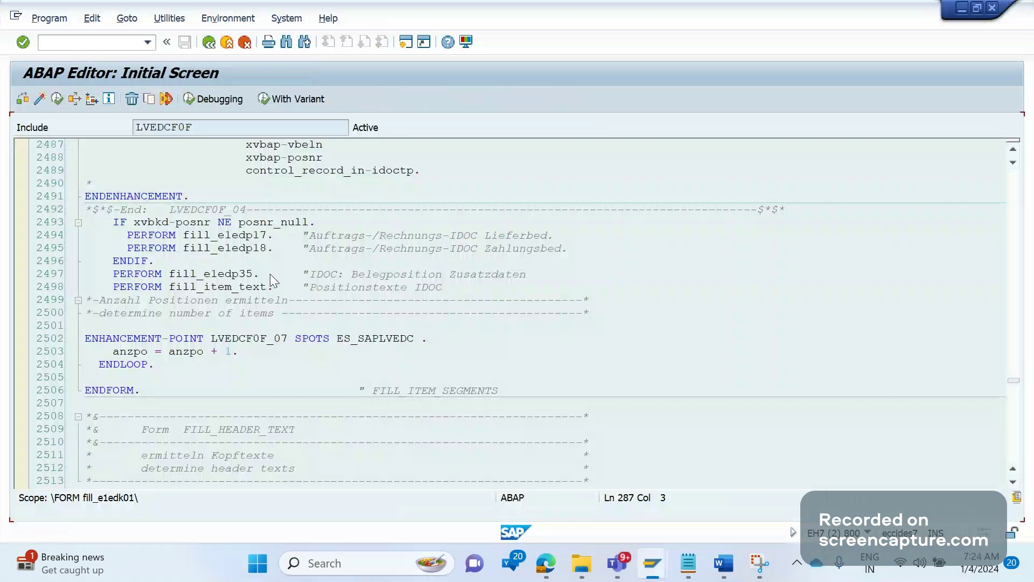
click(107, 328)
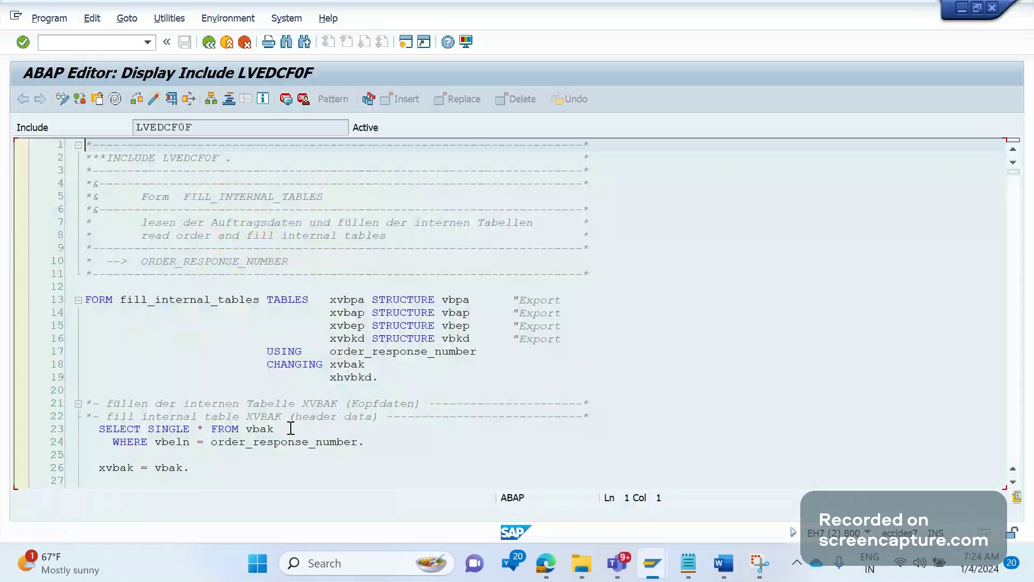
scroll(291, 429, down, 5)
scroll(432, 417, down, 7)
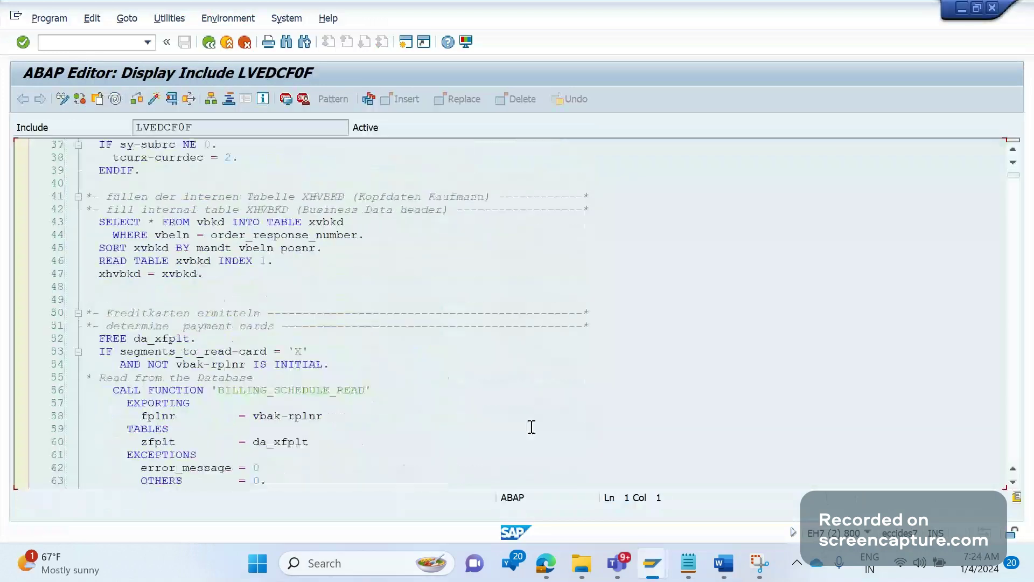
scroll(531, 426, down, 6)
scroll(531, 427, down, 13)
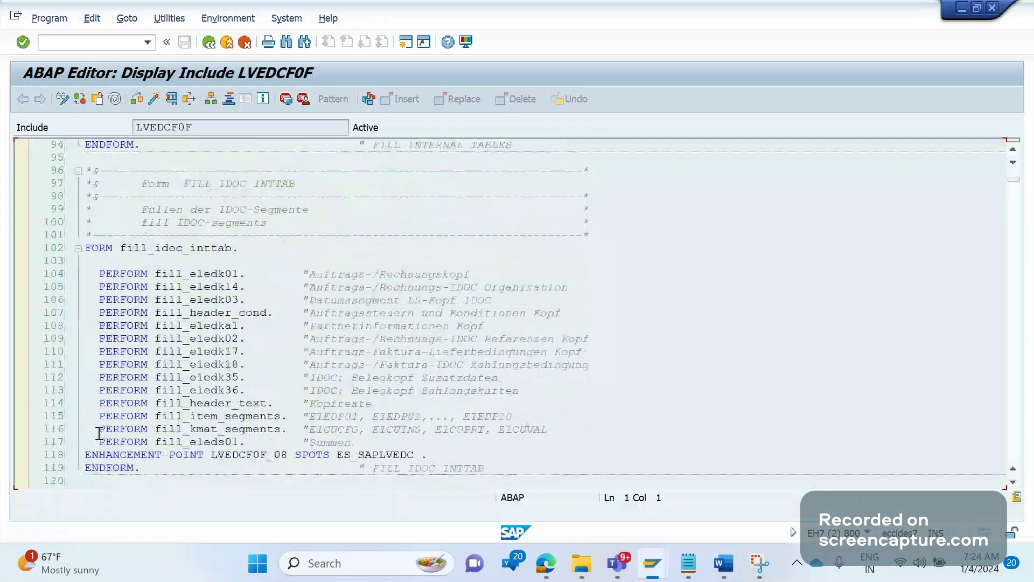
Step: Take a screen capture of the fill_idoc_inttab code area
drag(98, 408, 372, 404)
click(539, 377)
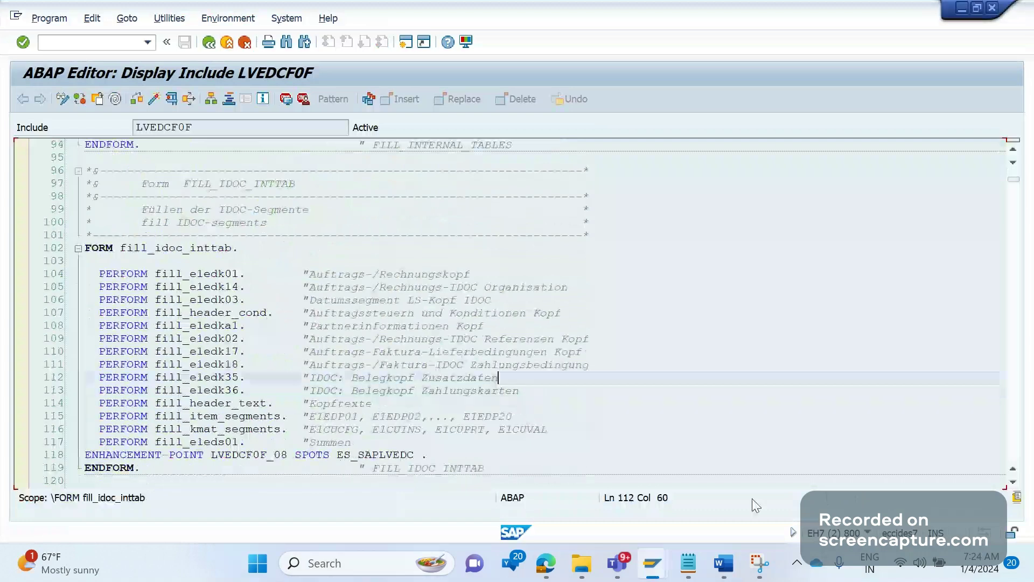
key(alt+Tab)
key(alt+Tab)
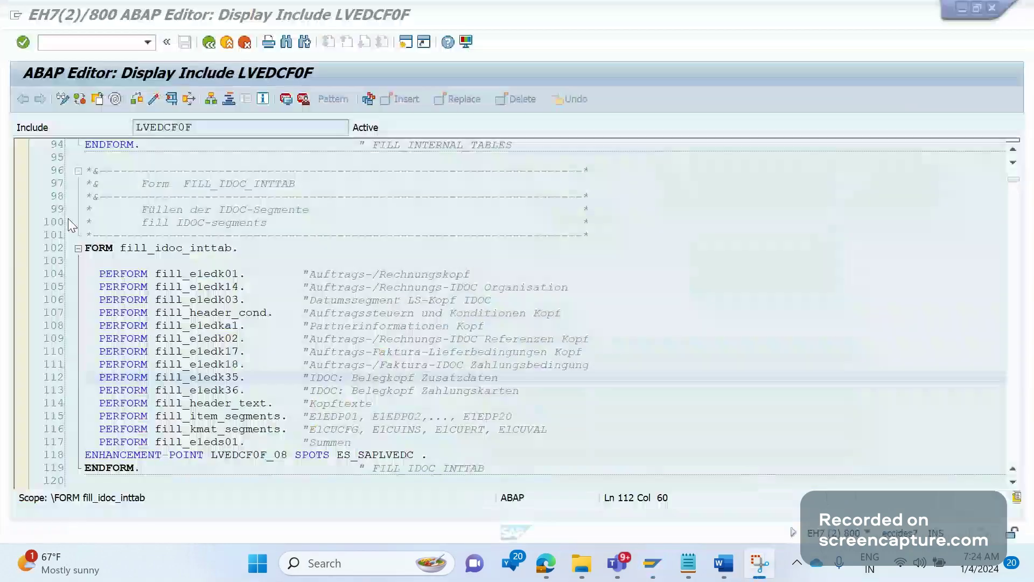
key(super+shift+s)
drag(4, 54, 815, 489)
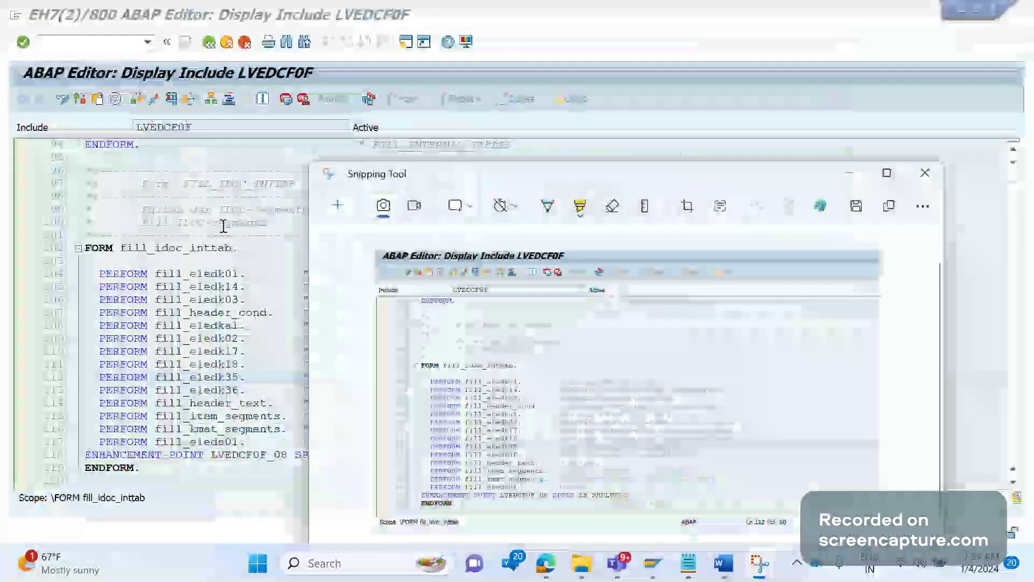
click(182, 128)
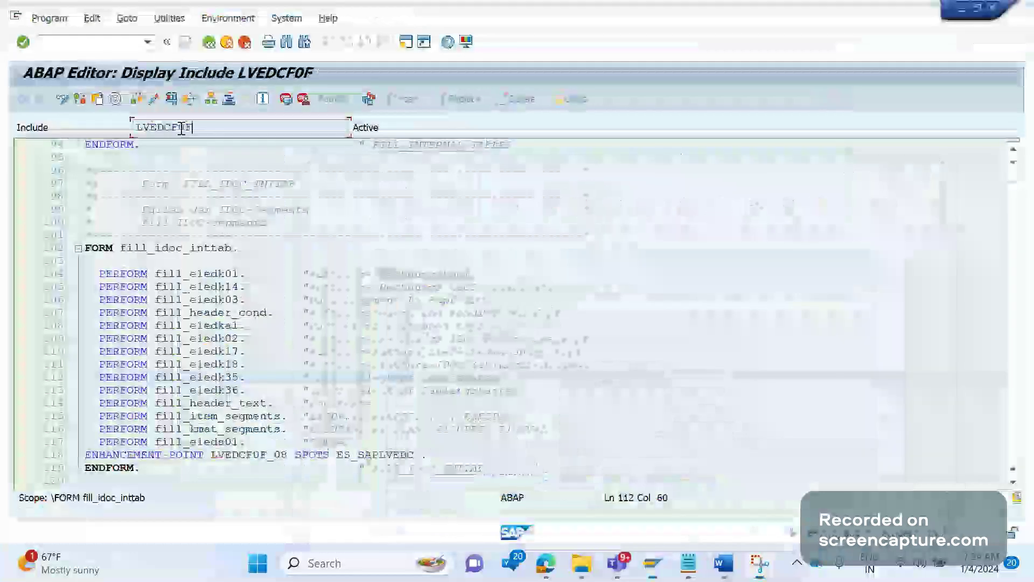
Step: In Word, start a new line reading 'Include' below the invoice note
click(728, 562)
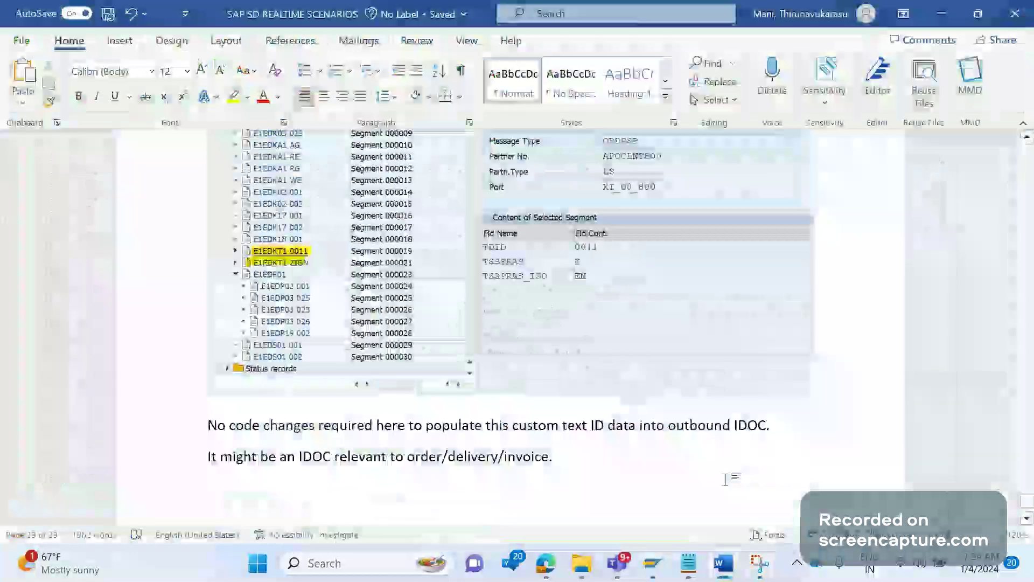
key(Return)
text(Inclde)
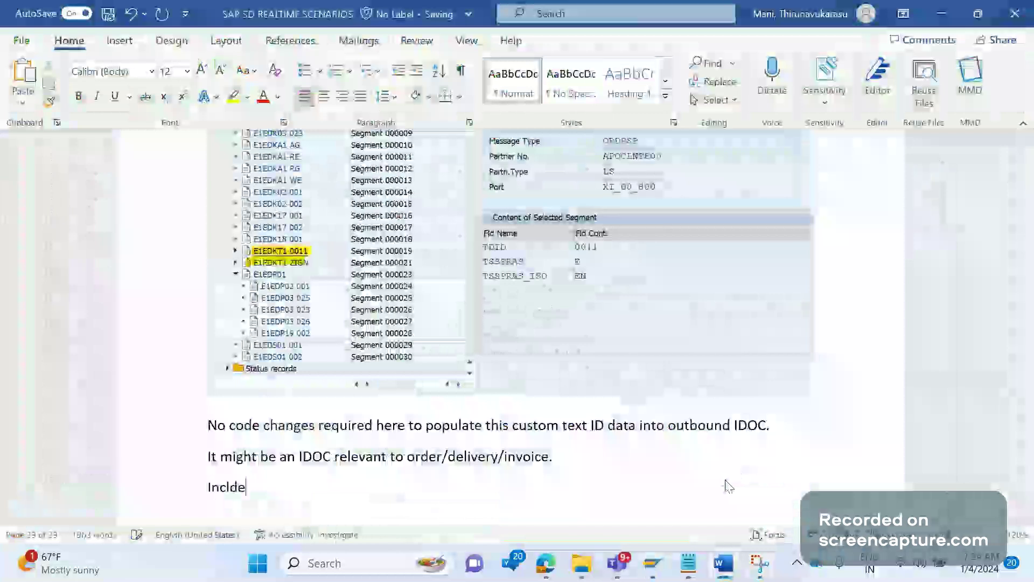
key(BackSpace)
key(BackSpace)
text(ude)
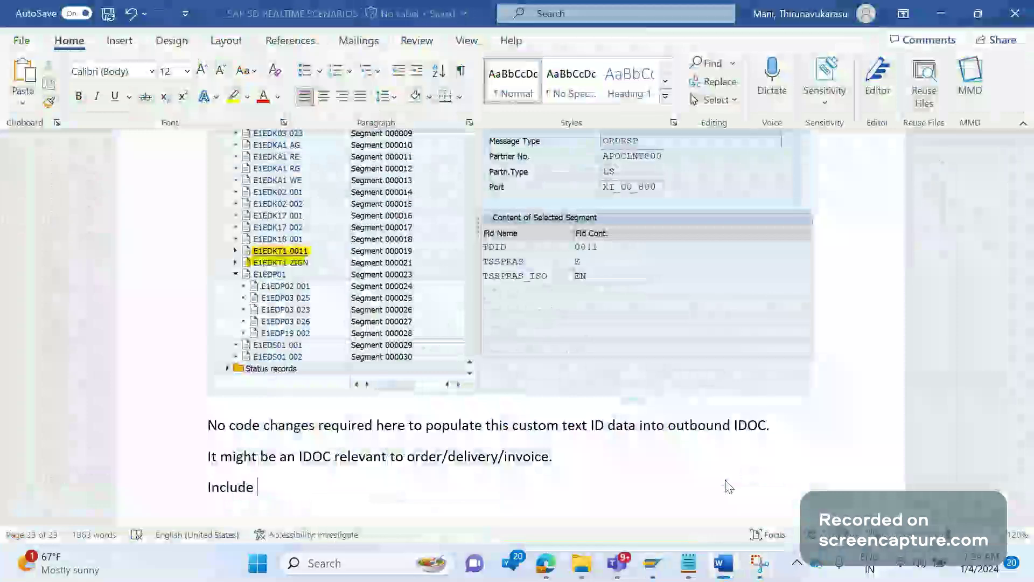
Step: Complete the line as 'Include: LVEDCF0F' and paste the ABAP Editor screenshot beneath it
key(alt+Tab)
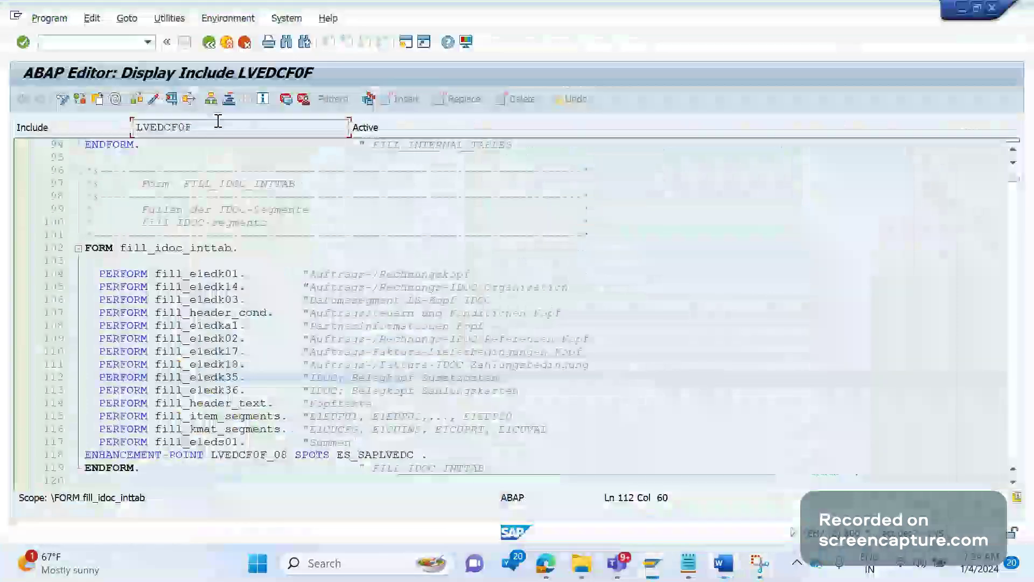
drag(218, 121, 106, 124)
key(alt+Tab)
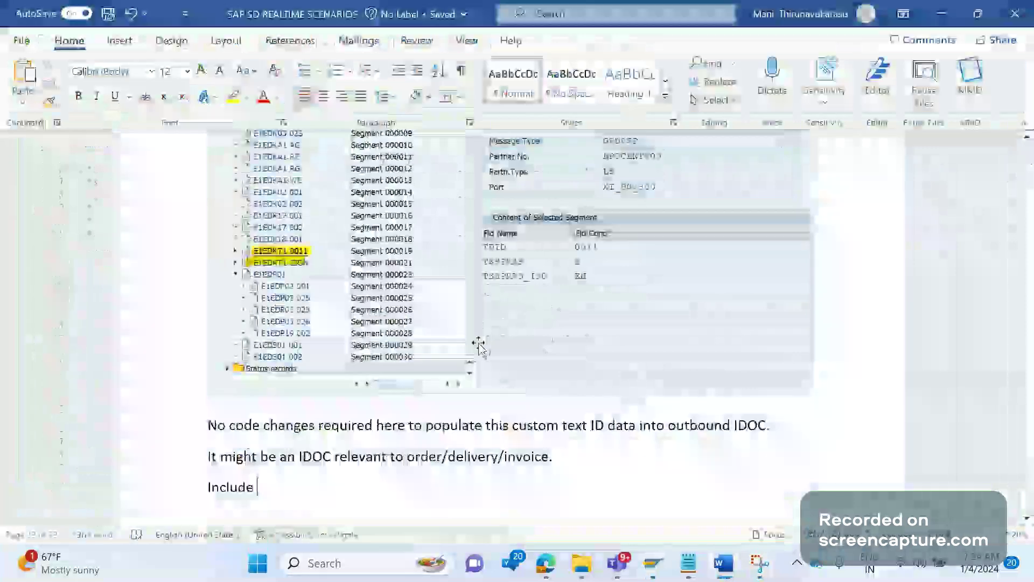
key(BackSpace)
text(:)
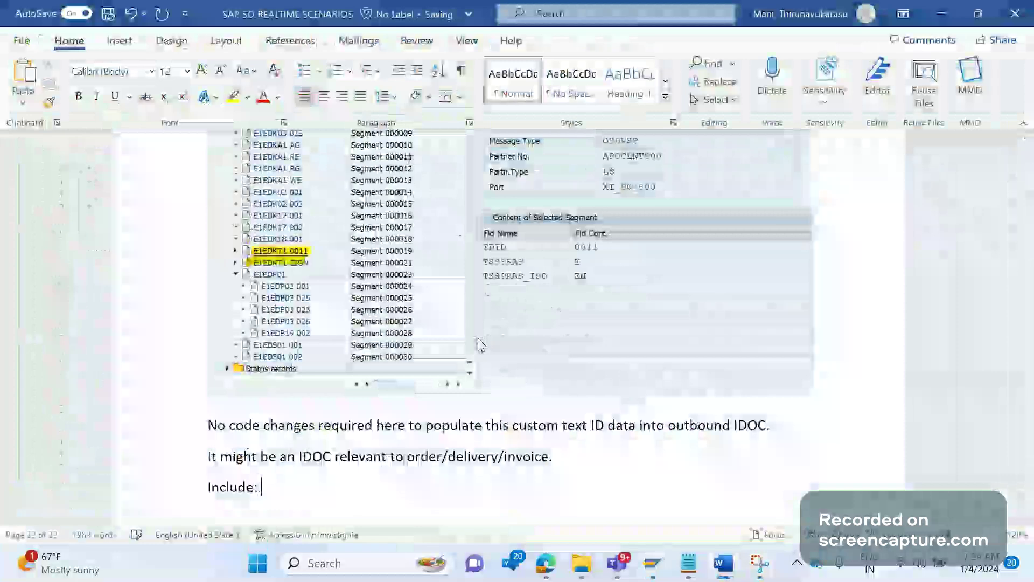
text( LVEDCF0F)
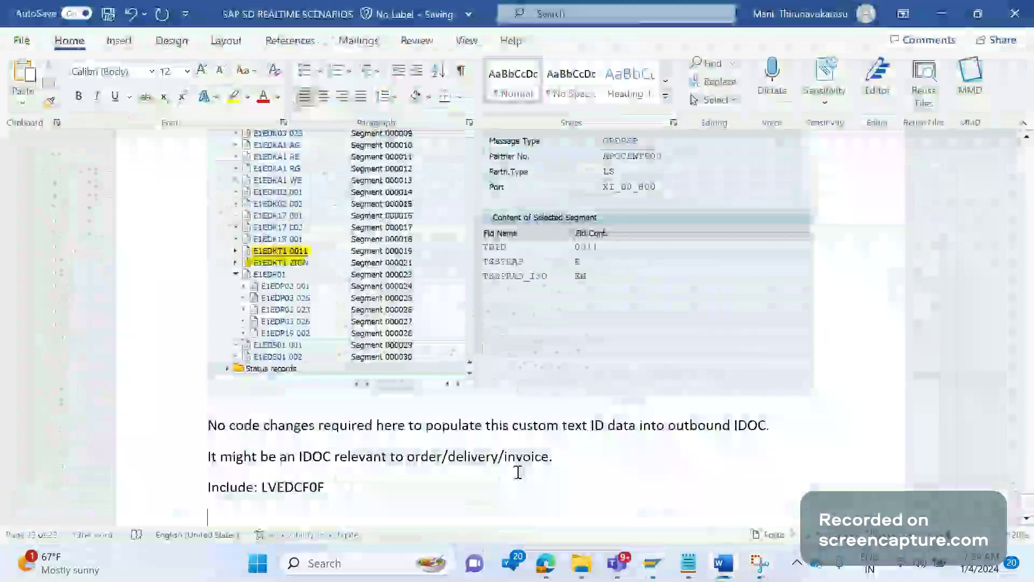
key(ctrl+v)
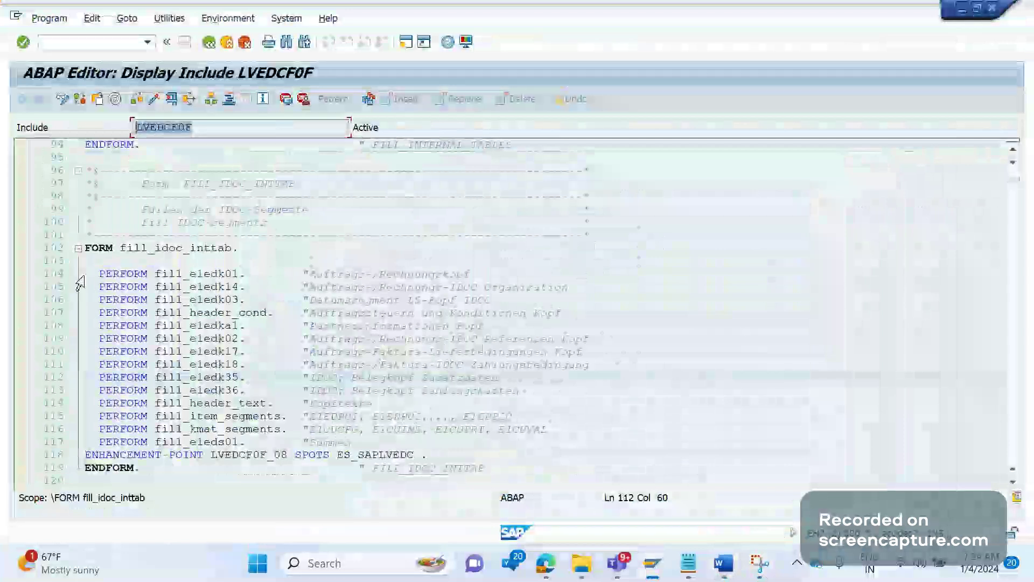
drag(85, 273, 251, 275)
click(266, 323)
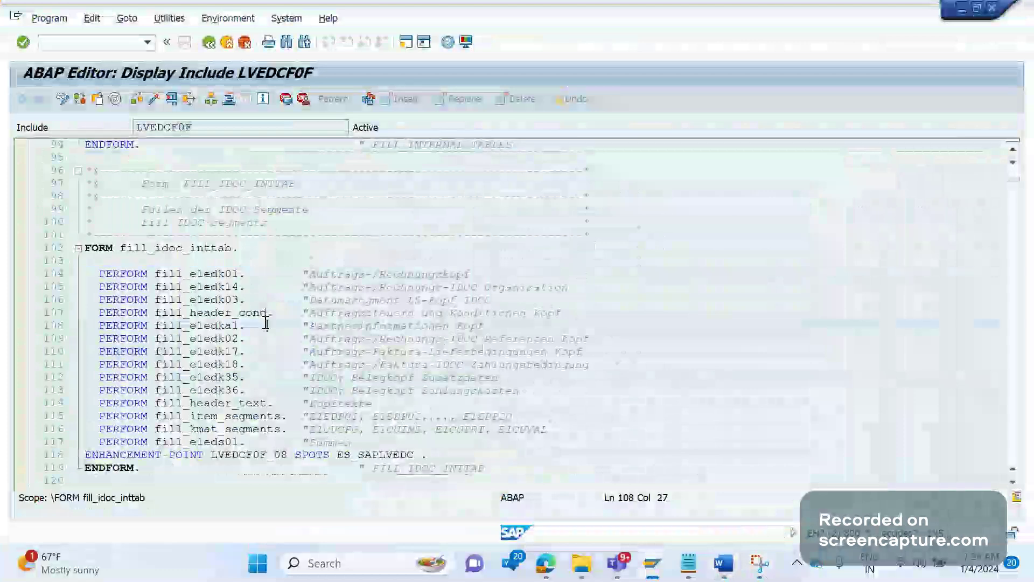
click(248, 275)
drag(248, 275, 211, 274)
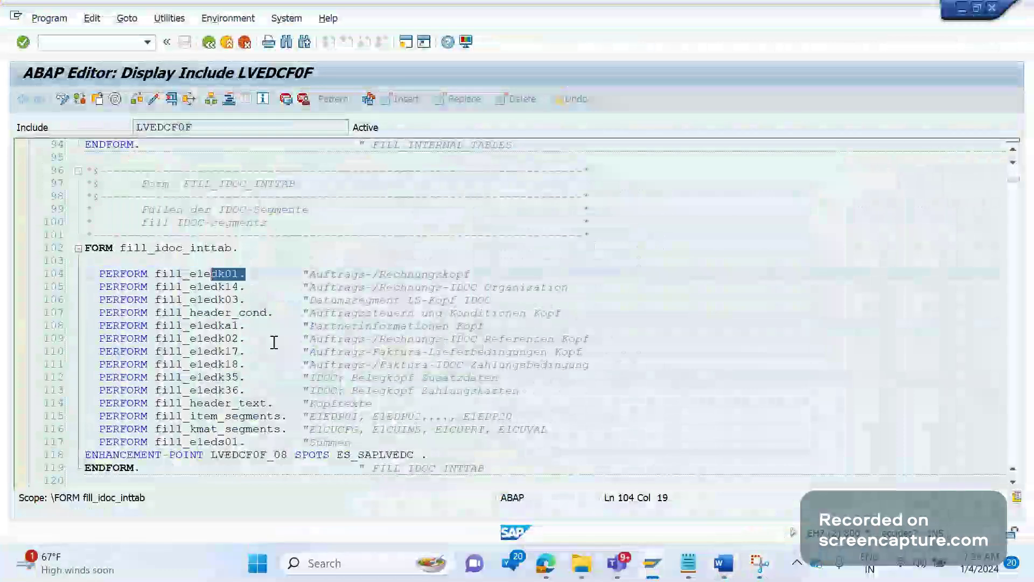
click(275, 343)
drag(99, 300, 246, 299)
click(271, 351)
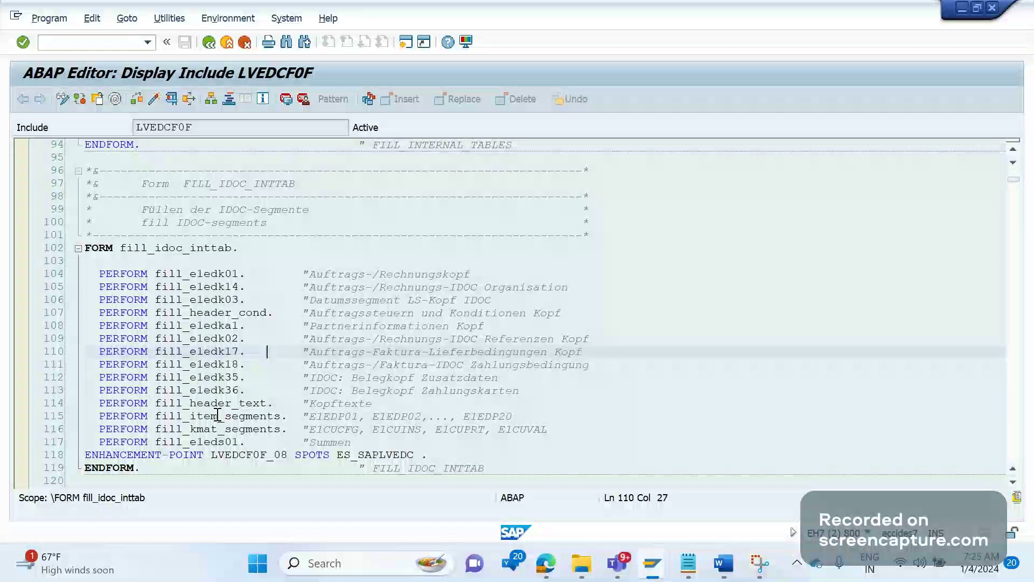
click(250, 405)
Step: Jump to FORM fill_header_text and inspect its READ_TEXT call in the xthead loop
double_click(250, 405)
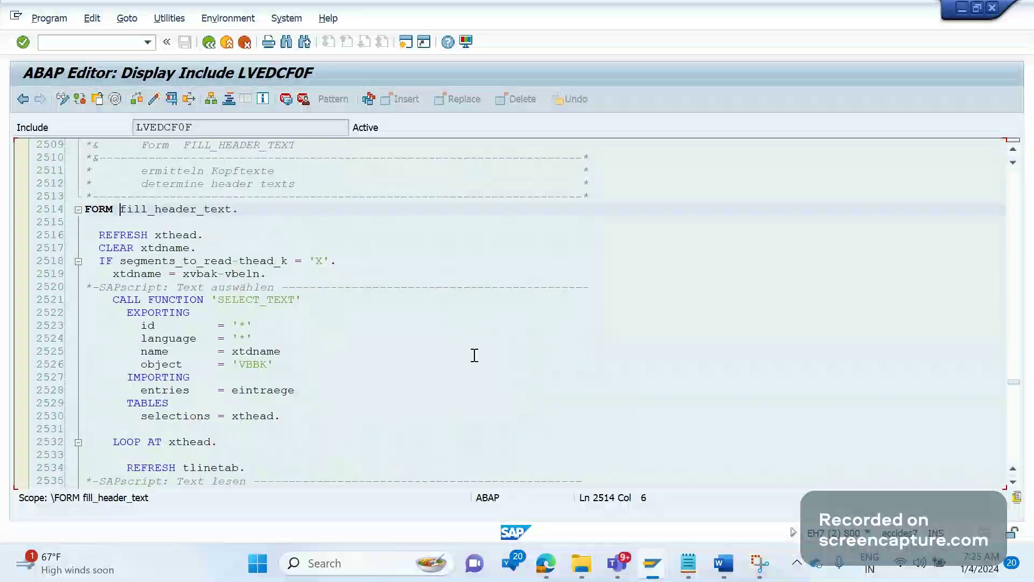
scroll(470, 359, down, 5)
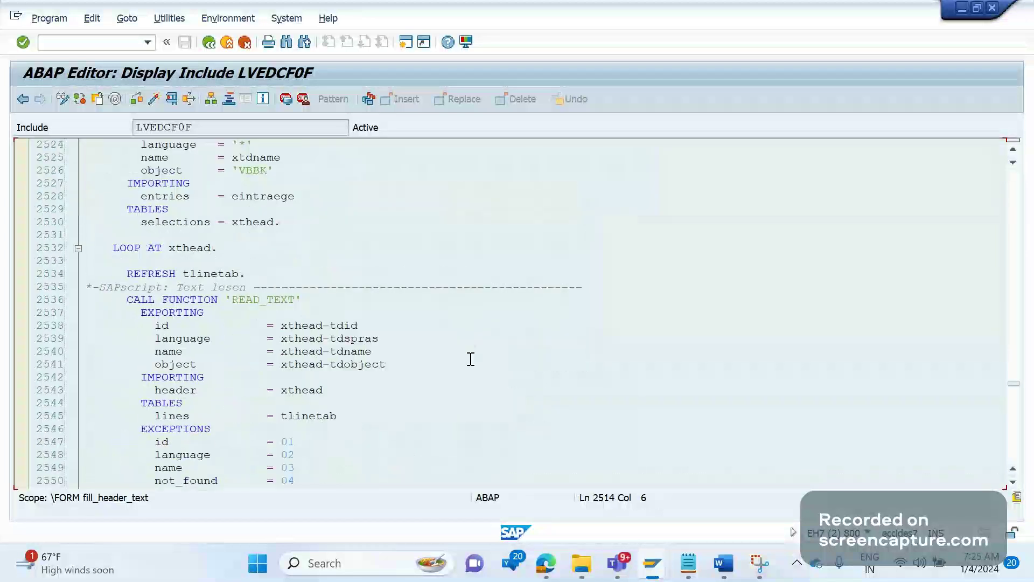
scroll(329, 342, down, 2)
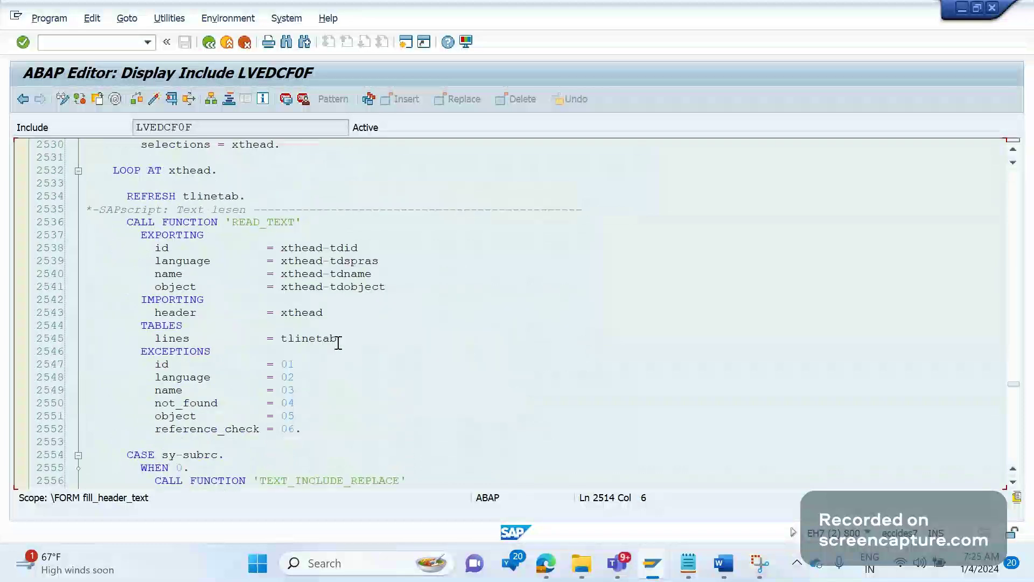
drag(115, 156, 256, 350)
scroll(214, 168, up, 2)
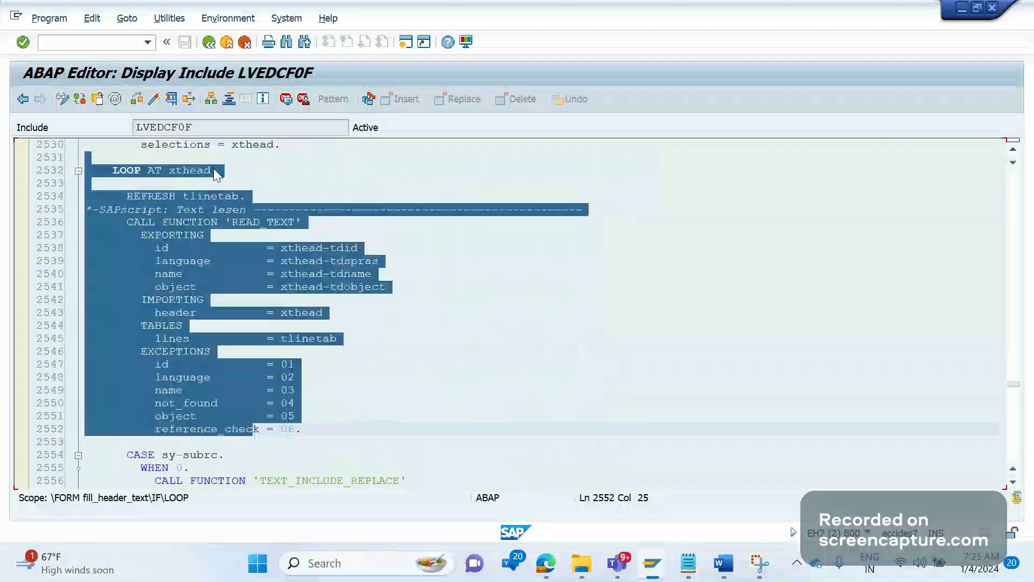
drag(214, 170, 176, 170)
Step: Scroll to the PERFORM fill_e1edkt1 call on line 2602
scroll(410, 311, down, 5)
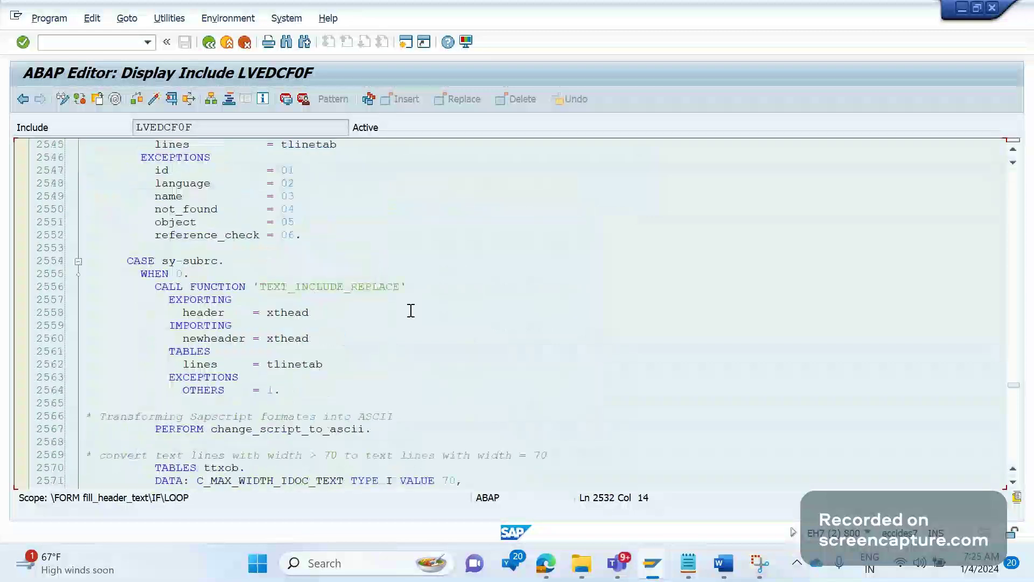
scroll(410, 311, down, 3)
scroll(411, 311, down, 2)
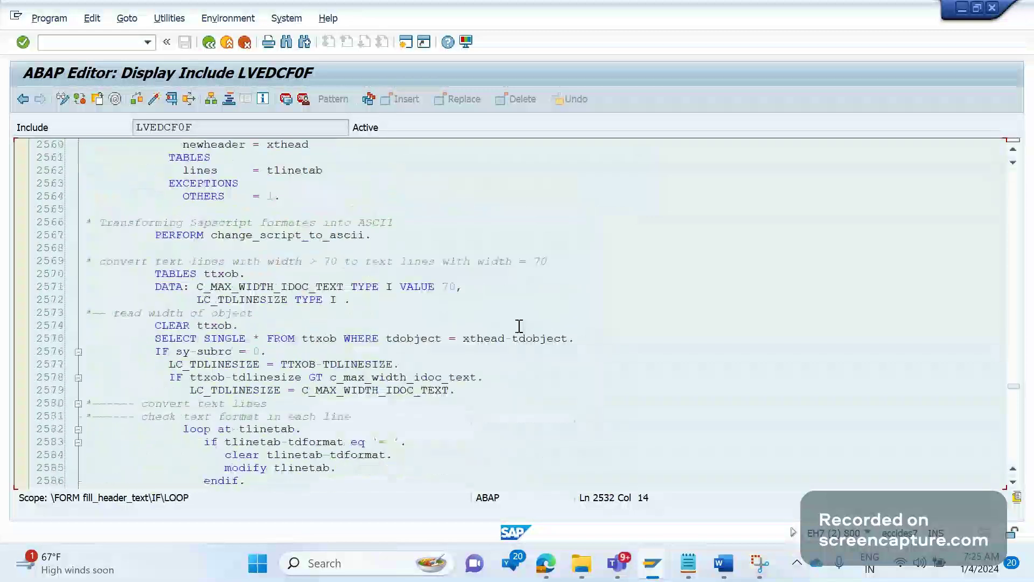
scroll(518, 326, down, 4)
scroll(512, 327, down, 1)
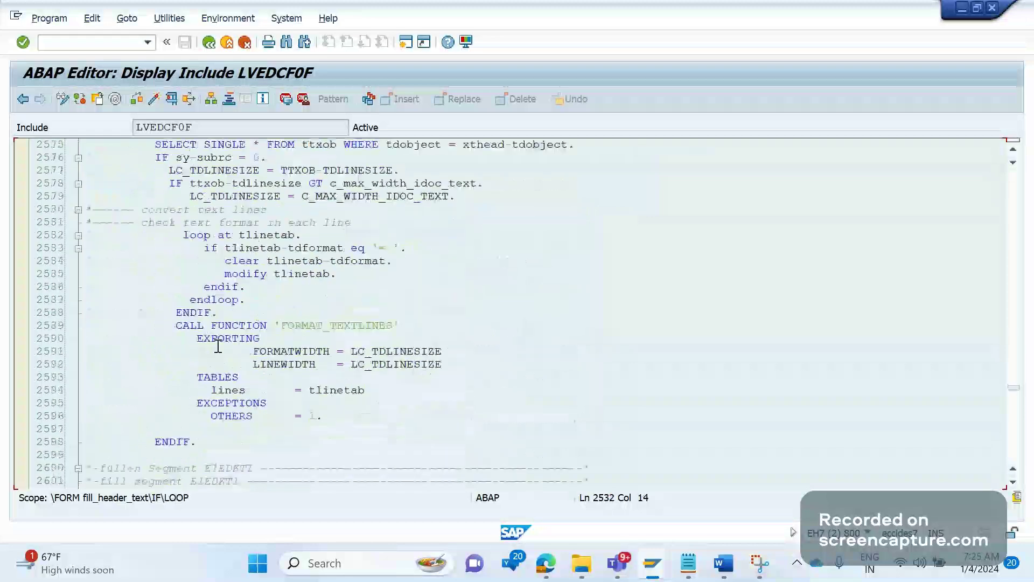
scroll(499, 346, down, 3)
scroll(219, 381, down, 2)
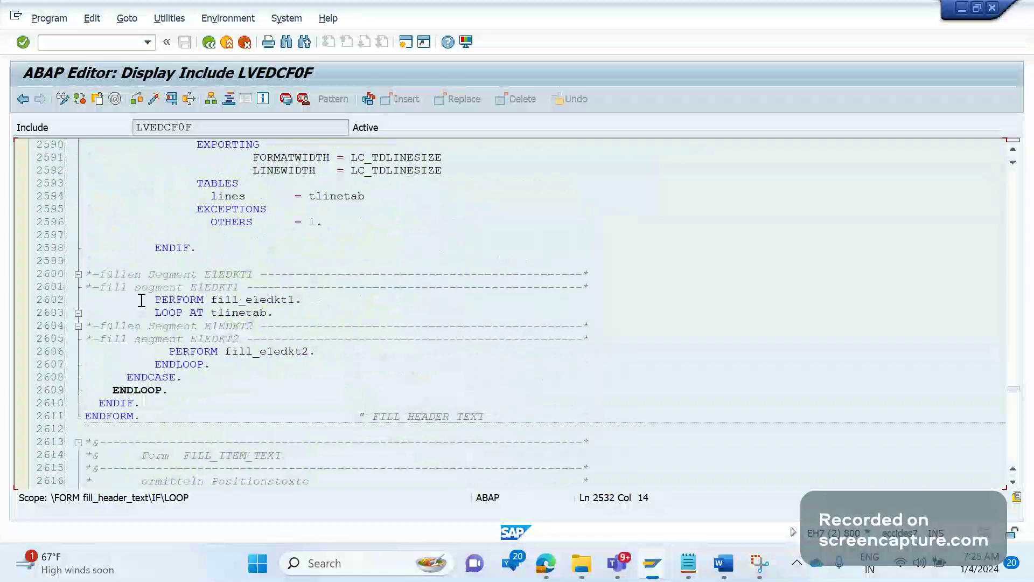
drag(141, 300, 274, 299)
click(309, 325)
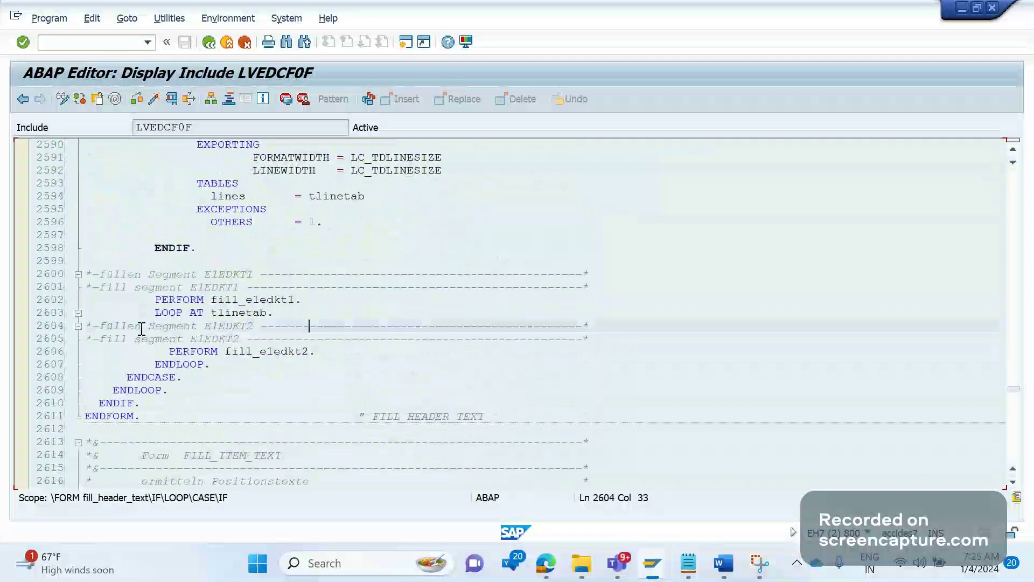
click(274, 302)
Step: Inspect FORM fill_e1edkt1 down to its customer_function call, then return to line 2602
double_click(273, 301)
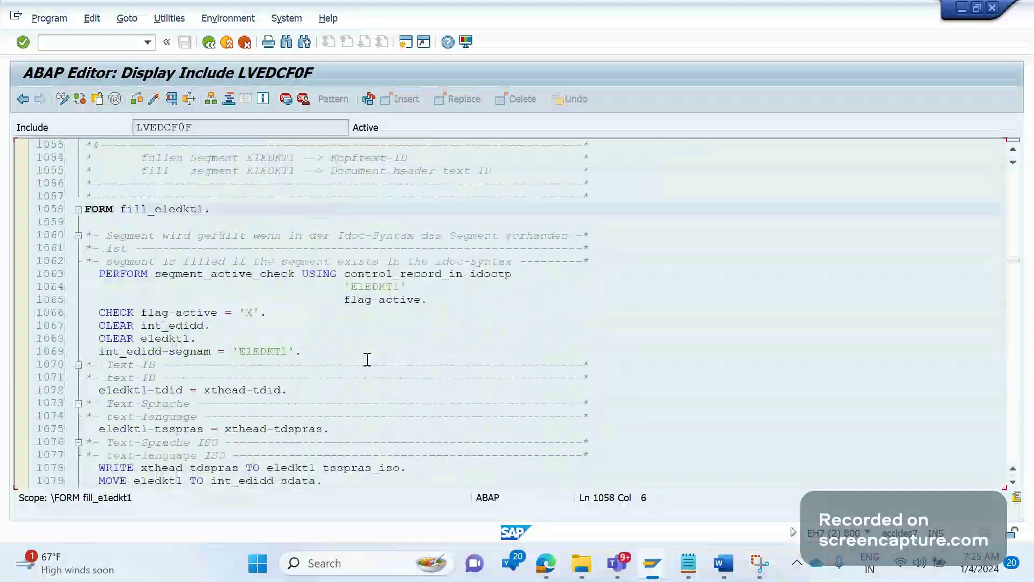
scroll(188, 297, down, 3)
click(281, 261)
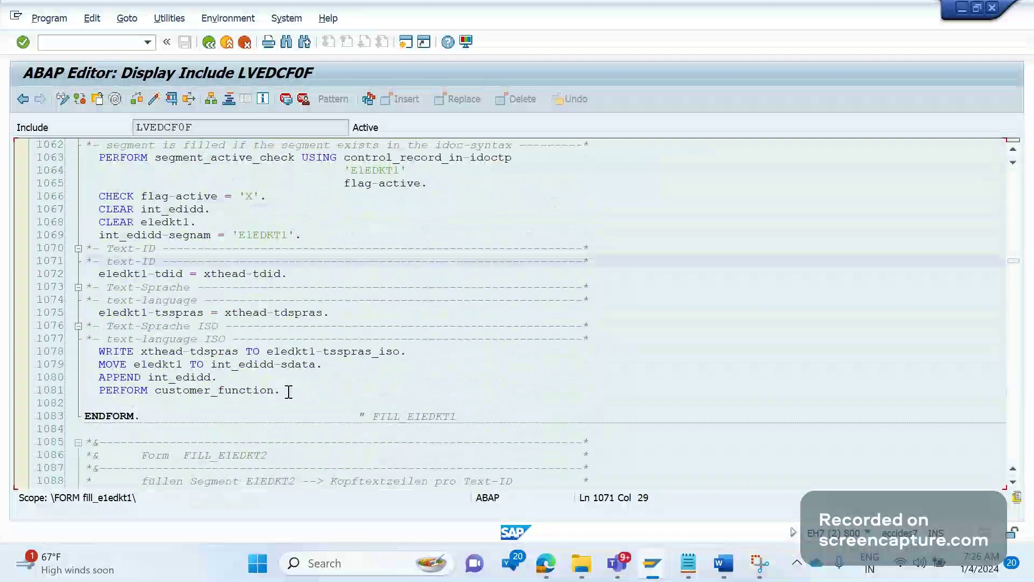
drag(289, 391, 99, 392)
click(160, 408)
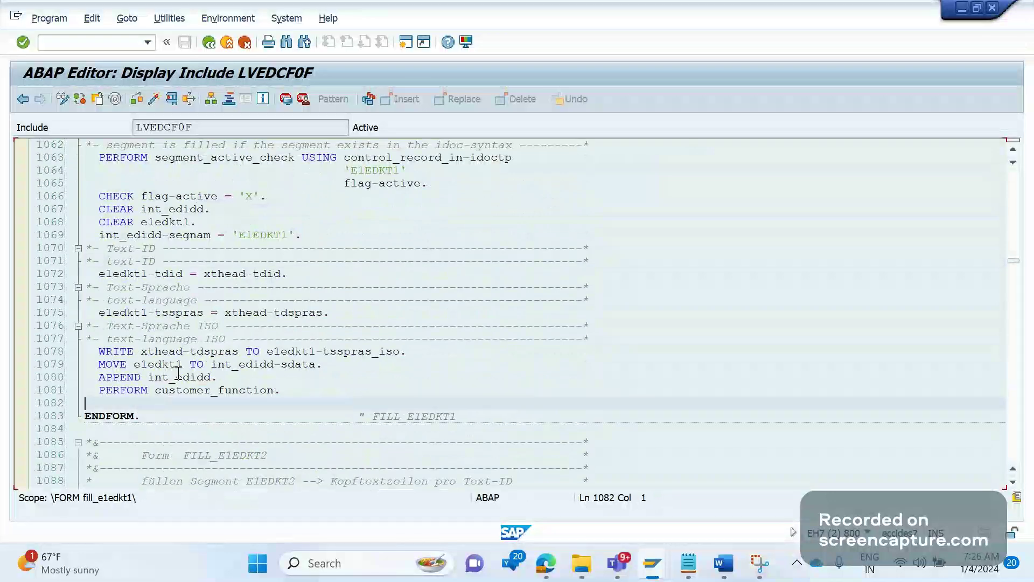
key(F3)
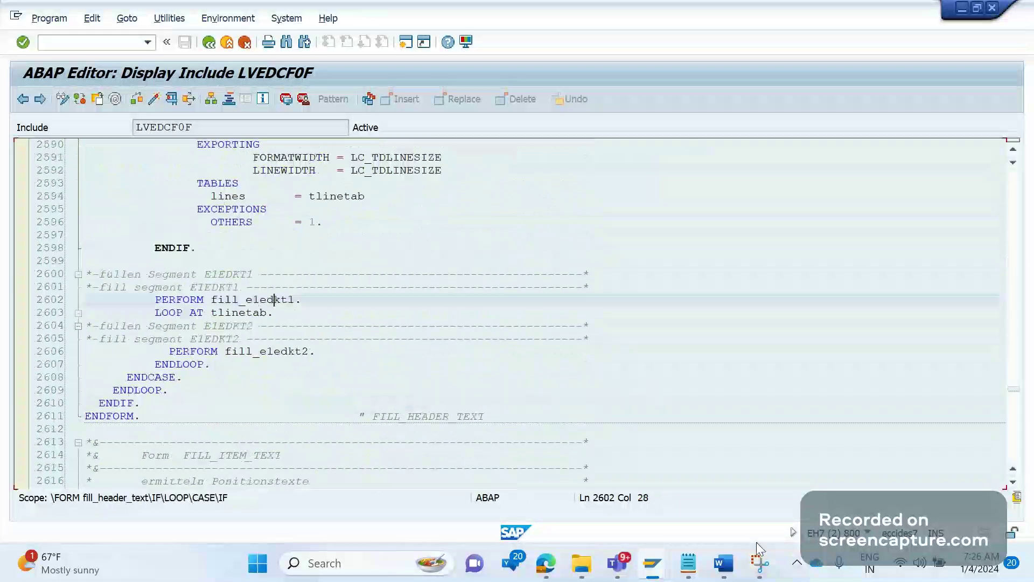
Step: Snip the ABAP Editor lines 2590–2612 and mark the E1EDKT1 comment in yellow
click(759, 560)
click(339, 210)
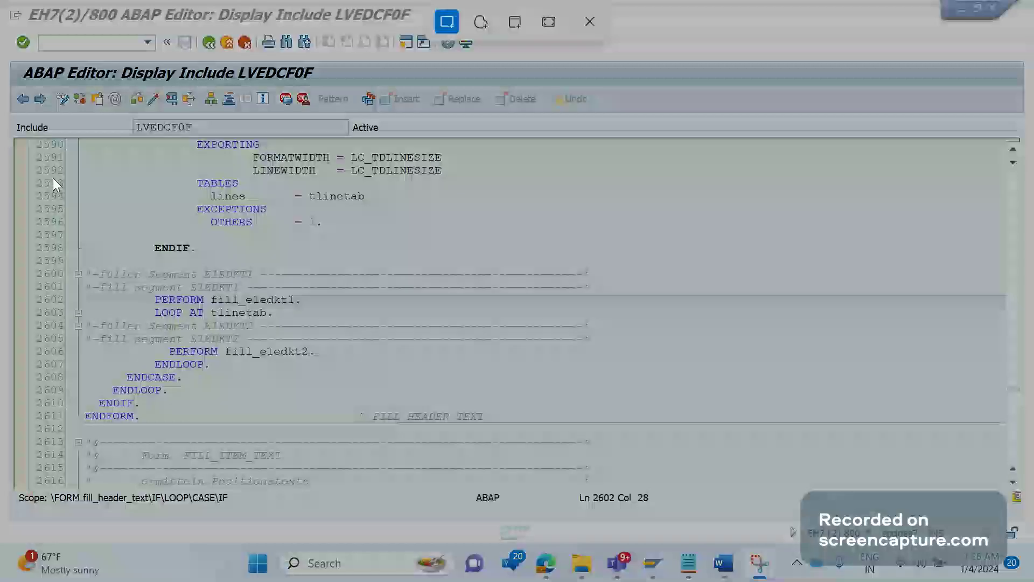
drag(11, 57, 523, 411)
click(887, 172)
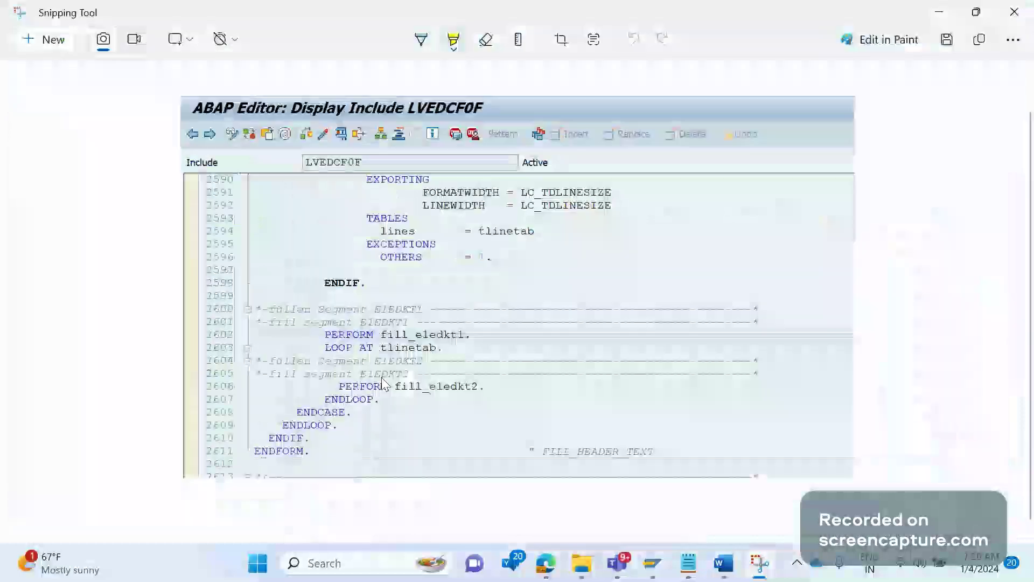
drag(359, 325, 456, 325)
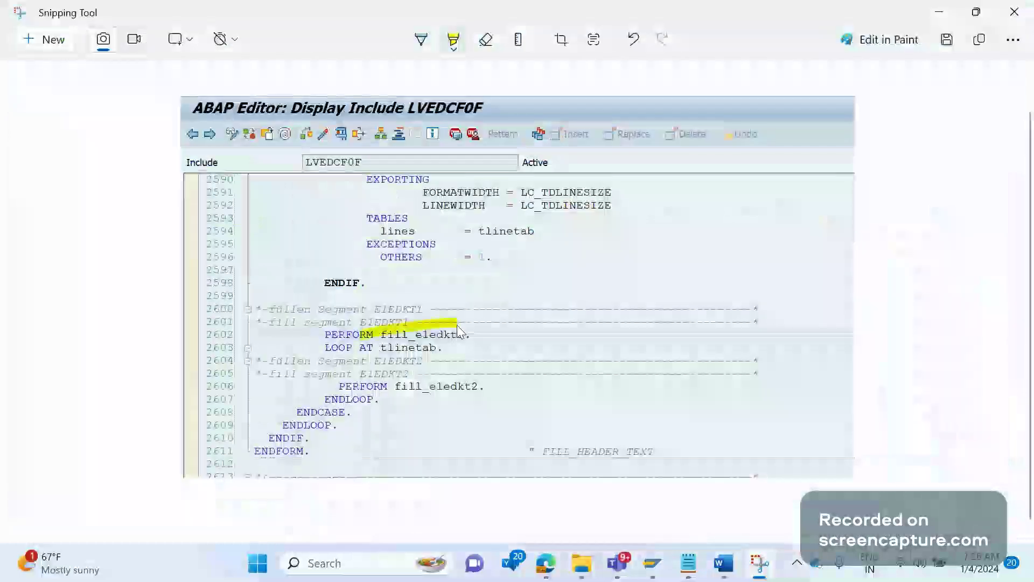
click(722, 564)
Step: Paste the yellow-marked PERFORM fill_e1edkt1 capture at the end of the Word document
key(ctrl+v)
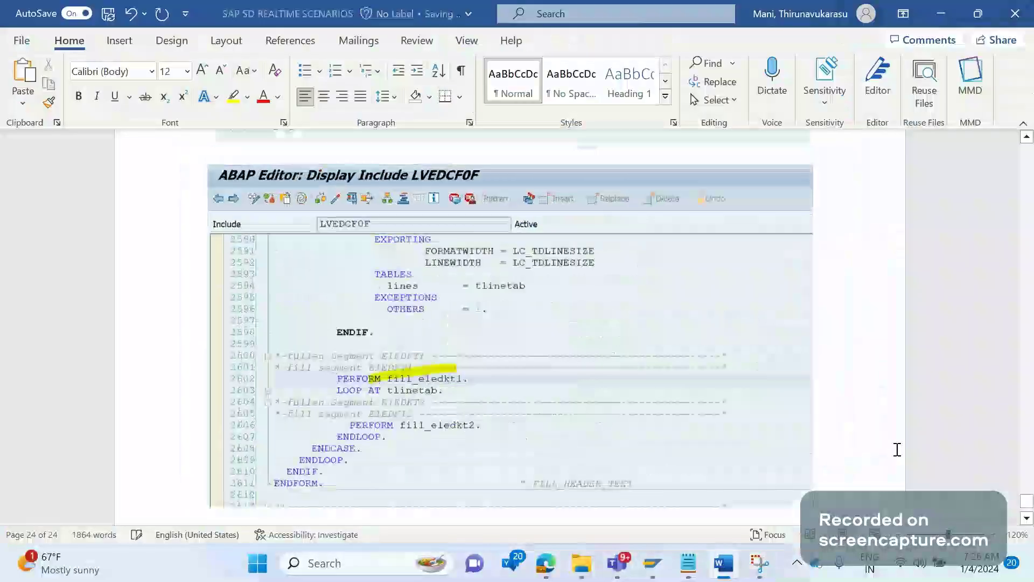